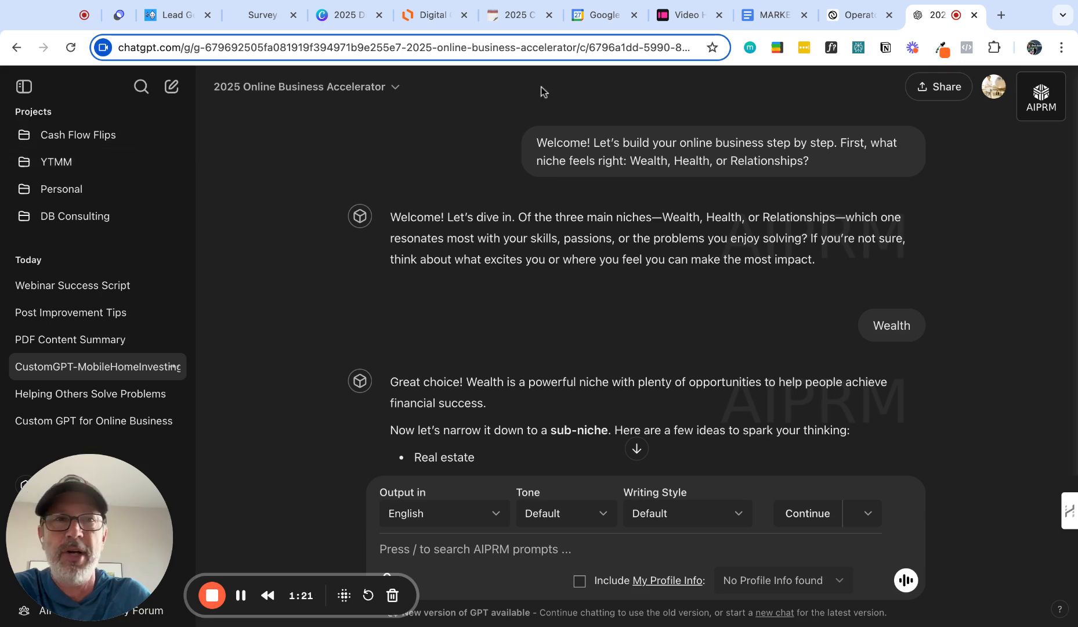
# Step: Open ChatGPT in a new browser tab and go to the 2025 Online Business Accelerator GPT
pyautogui.click(1002, 16)
pyautogui.write('ch')
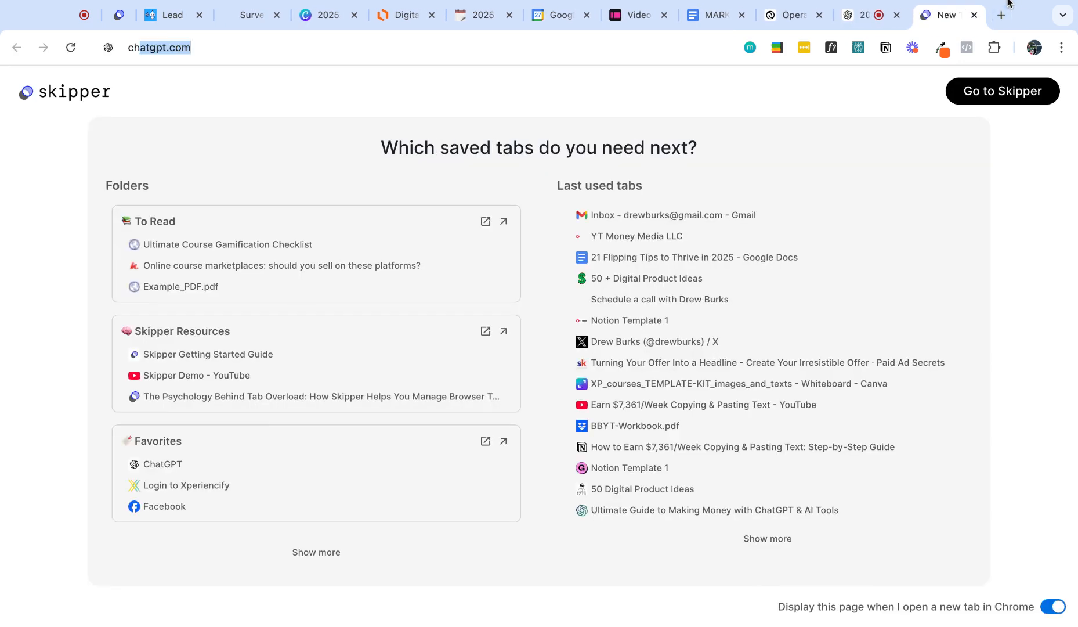
pyautogui.press('Return')
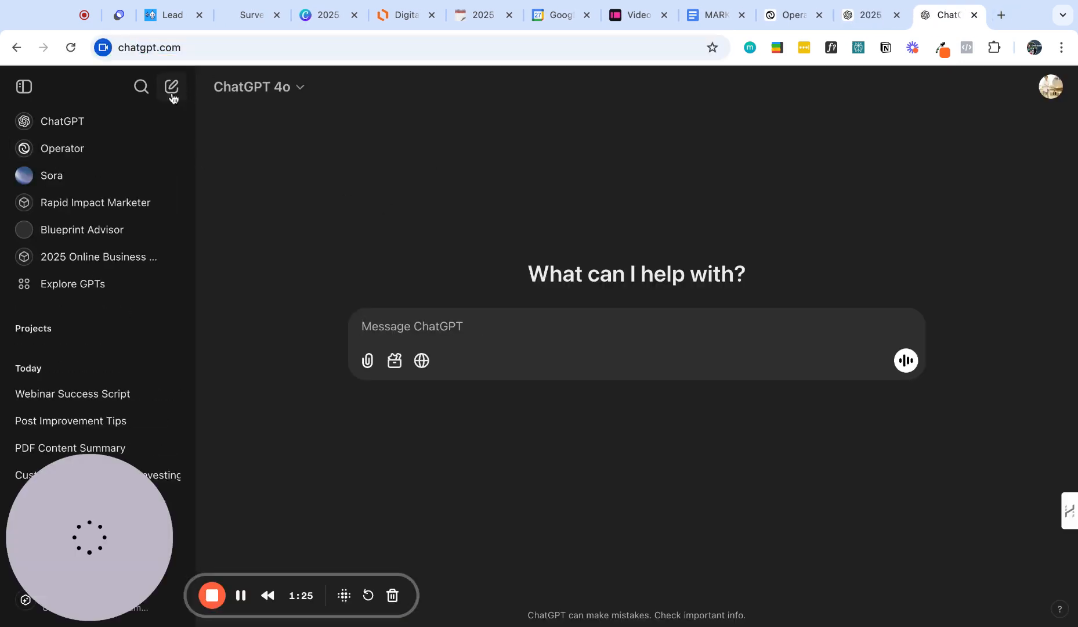
pyautogui.click(88, 266)
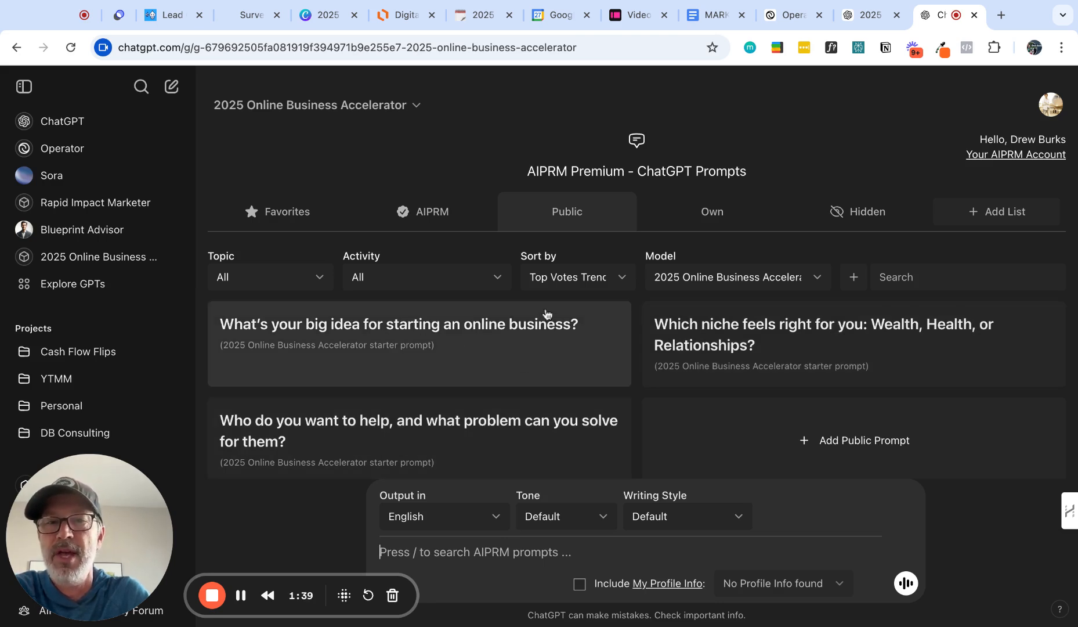
# Step: Compare the opening niche question in the existing accelerator chat with the starter prompts on the GPT's start page
pyautogui.click(869, 15)
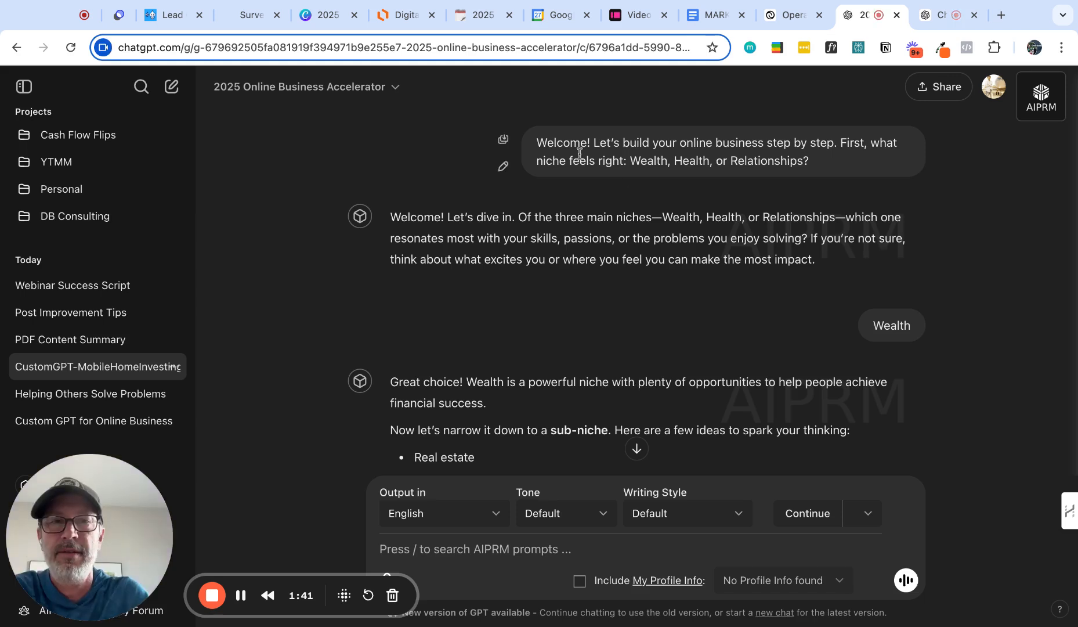
pyautogui.moveTo(546, 142); pyautogui.dragTo(773, 143)
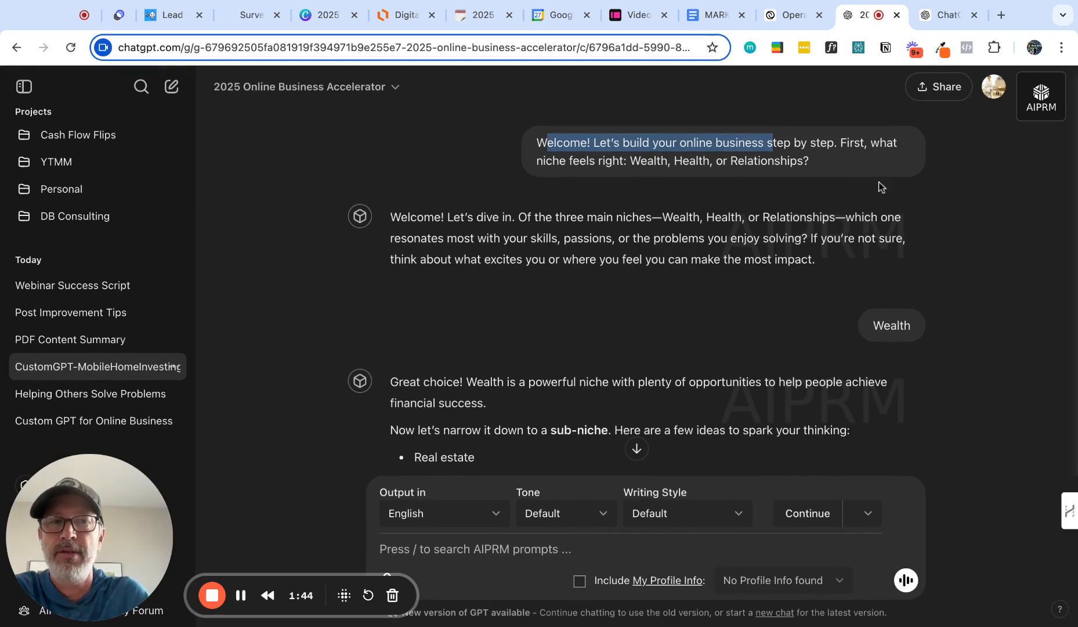
pyautogui.click(946, 15)
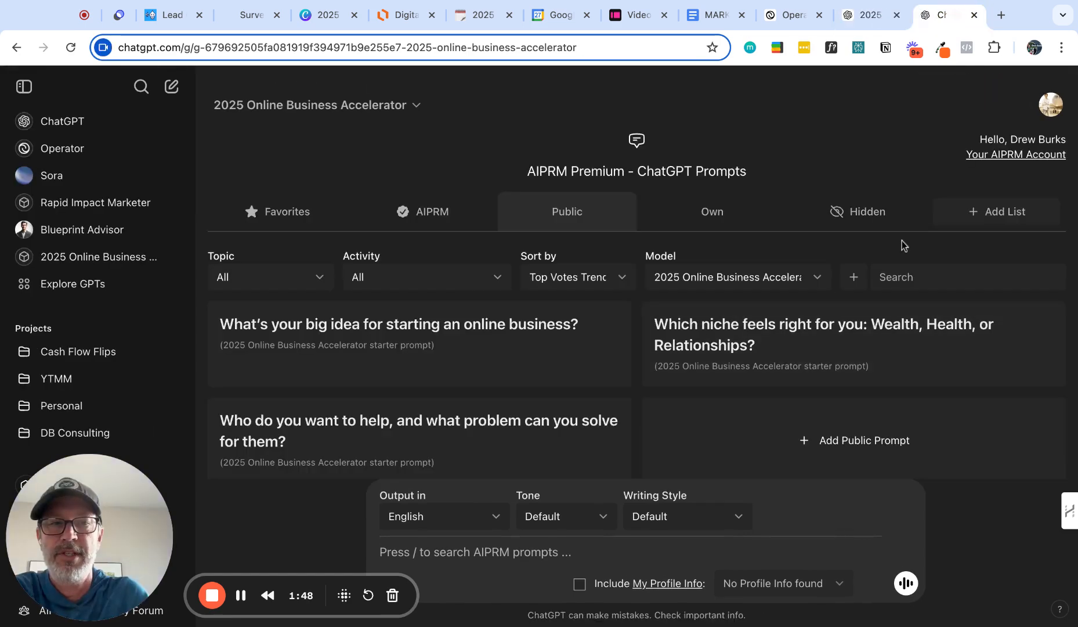
pyautogui.click(867, 15)
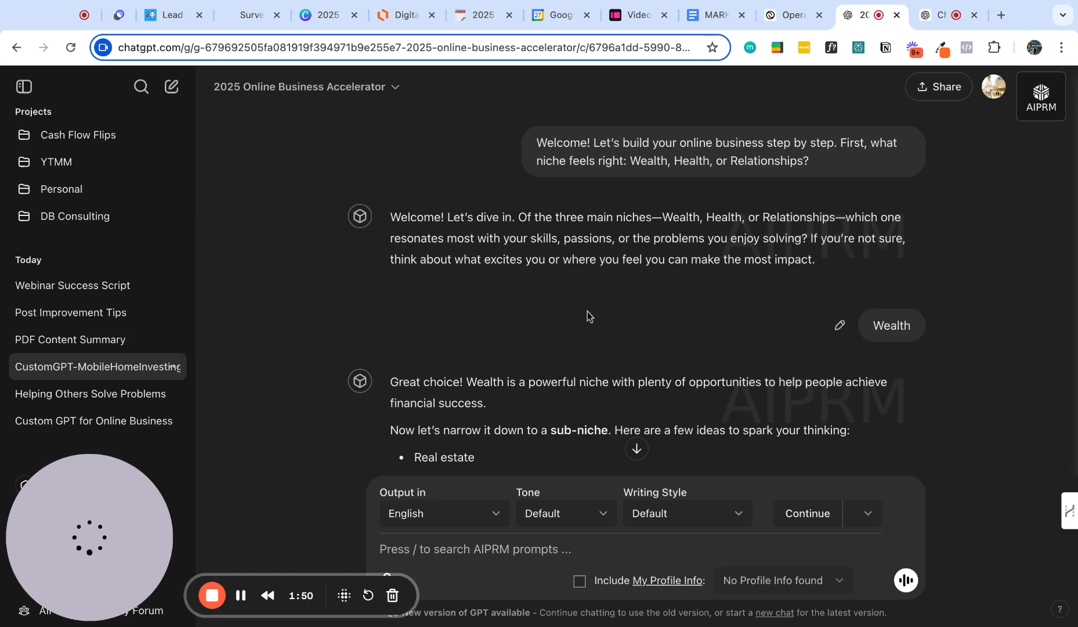
# Step: Review the GPT's welcome reply about the three main niches and the "Wealth" answer given to it
pyautogui.tripleClick(394, 217)
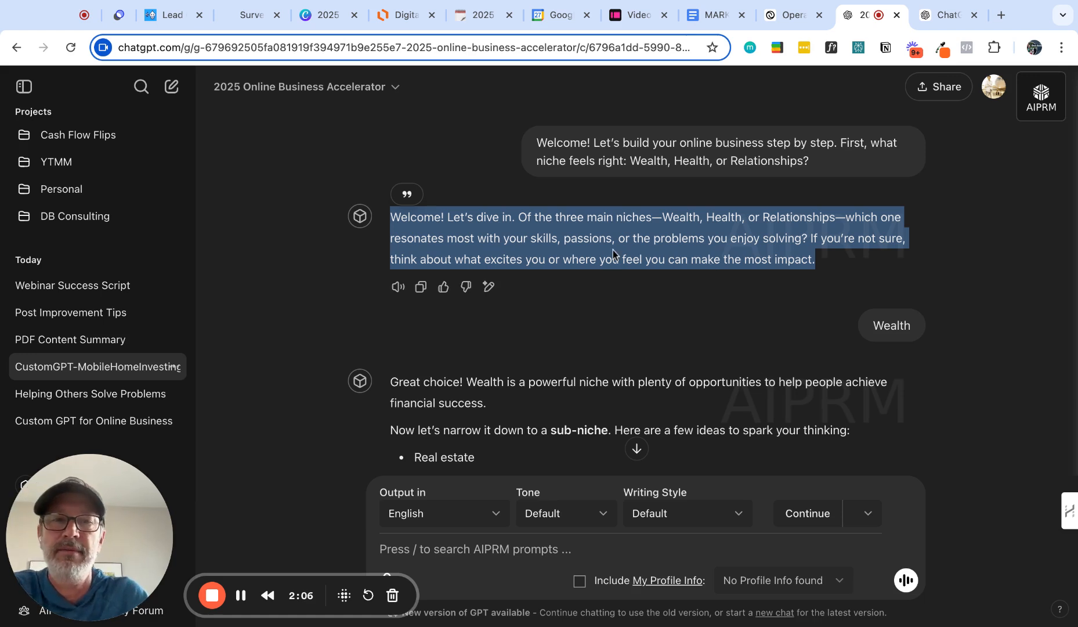
pyautogui.doubleClick(875, 328)
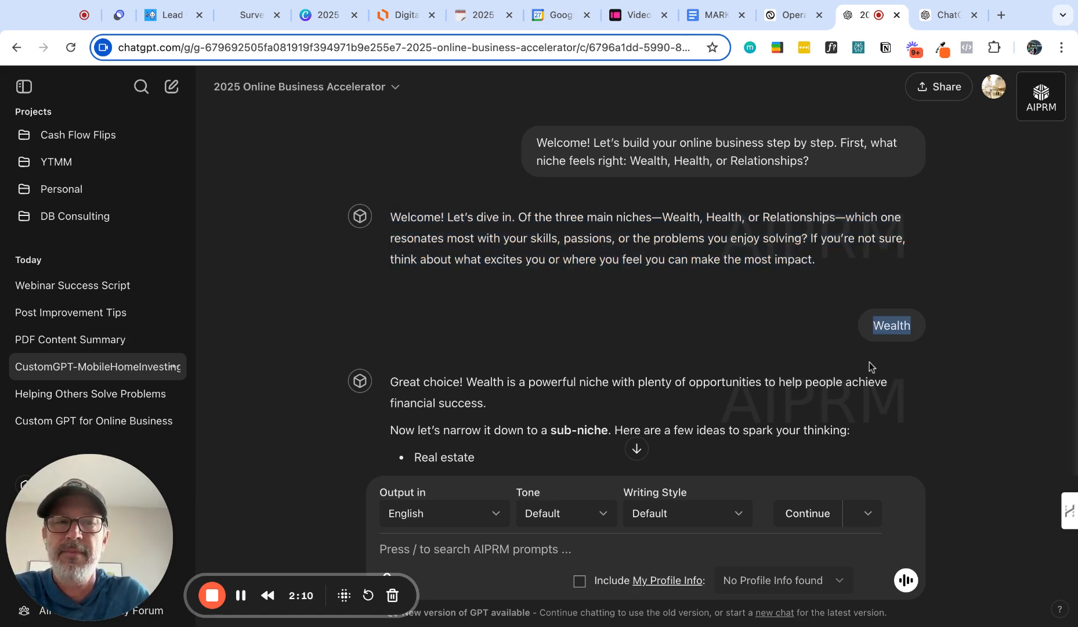
pyautogui.scroll(-2, 870, 363)
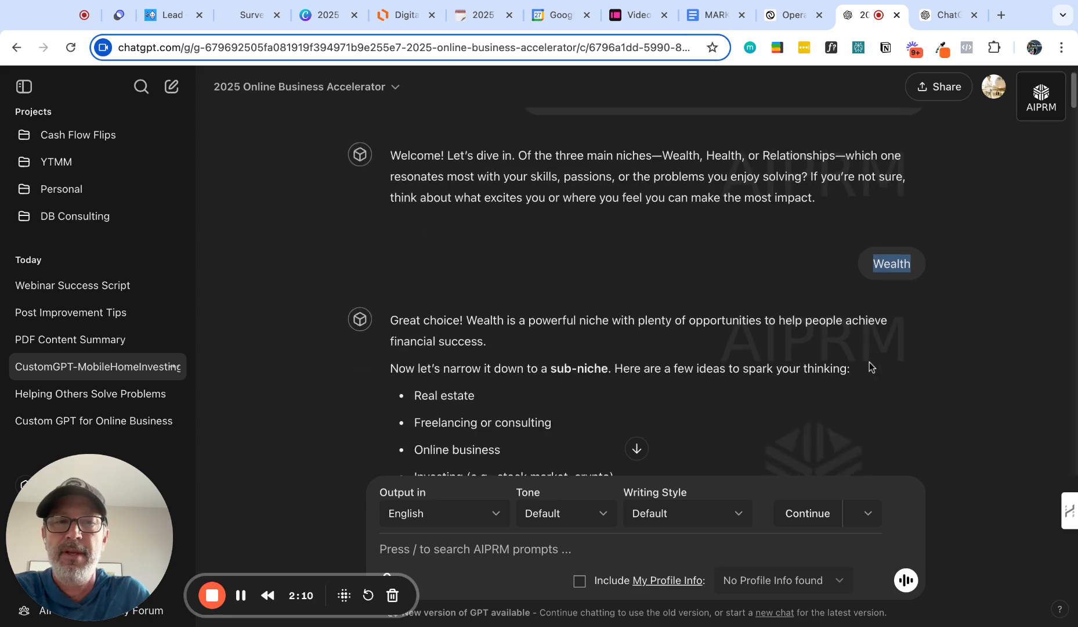
pyautogui.click(875, 263)
pyautogui.moveTo(875, 263); pyautogui.dragTo(942, 265)
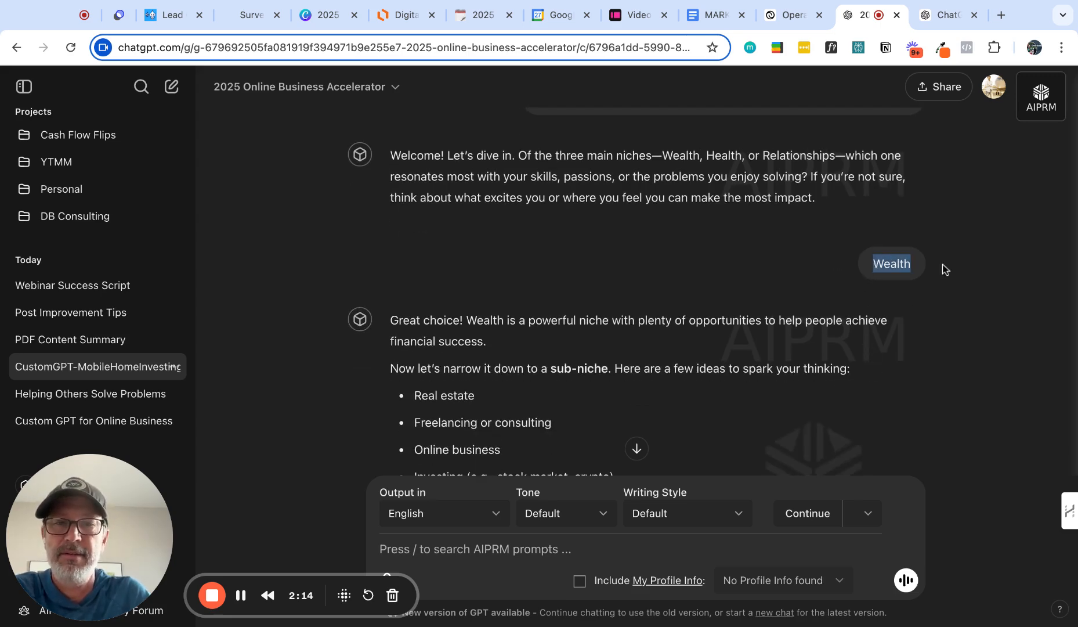
# Step: Read the sub-niche ideas suggested for Wealth and the closing question about which one fits best
pyautogui.scroll(-3, 617, 318)
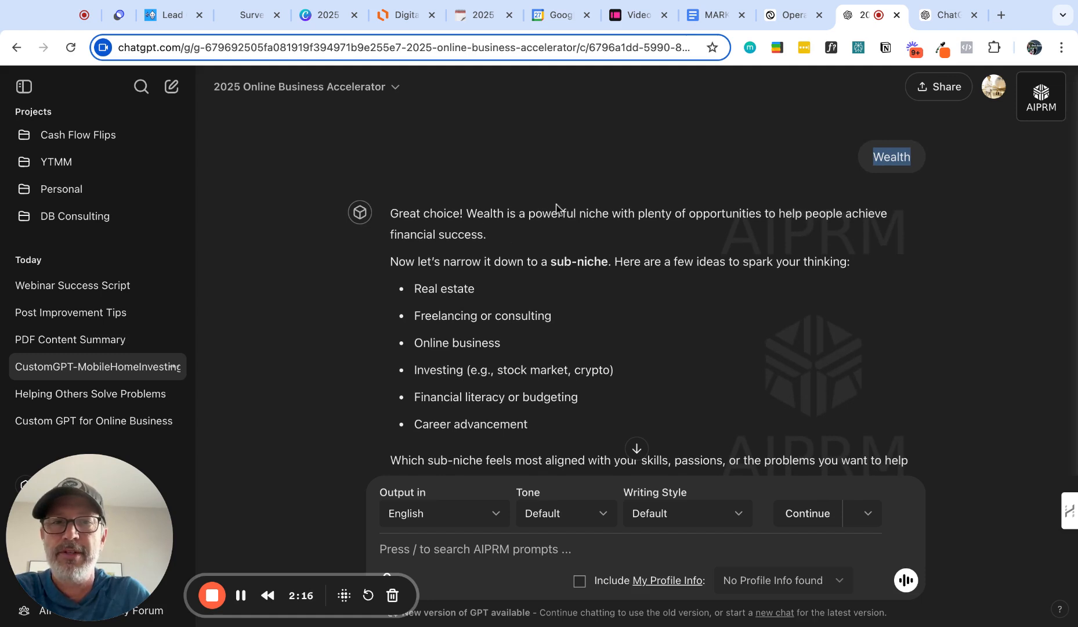
pyautogui.scroll(-1, 642, 249)
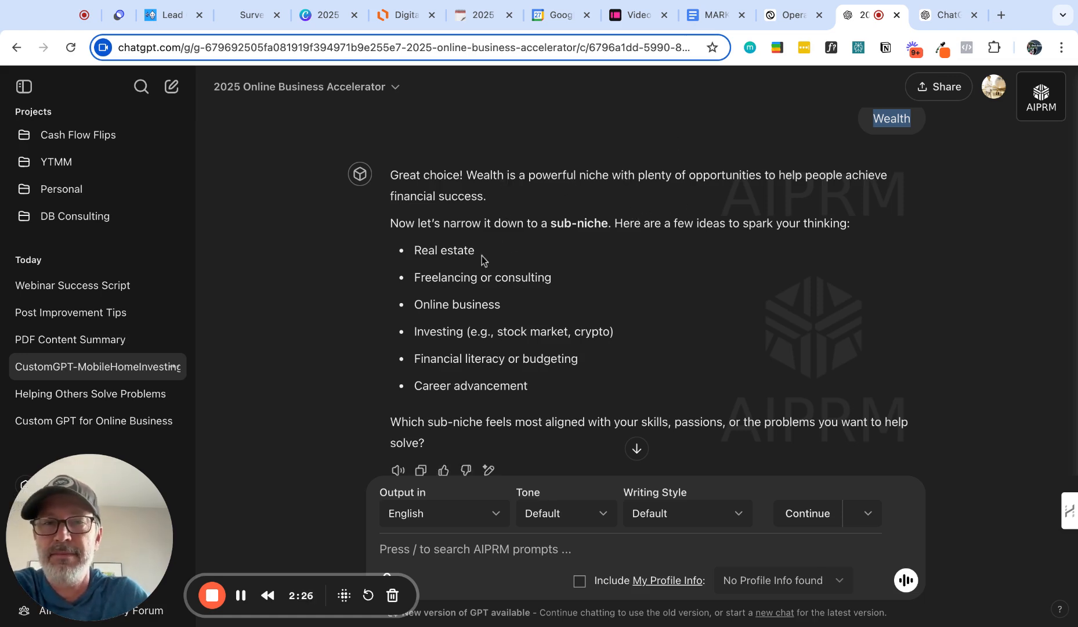
pyautogui.moveTo(408, 228); pyautogui.dragTo(850, 224)
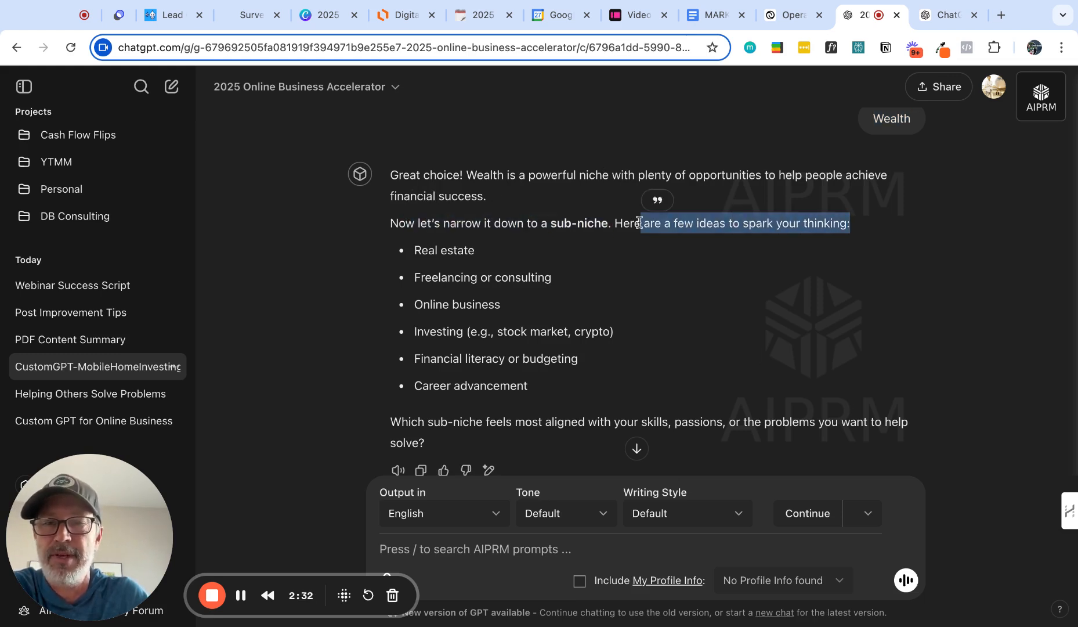
pyautogui.scroll(-3, 627, 471)
pyautogui.moveTo(411, 330); pyautogui.dragTo(605, 331)
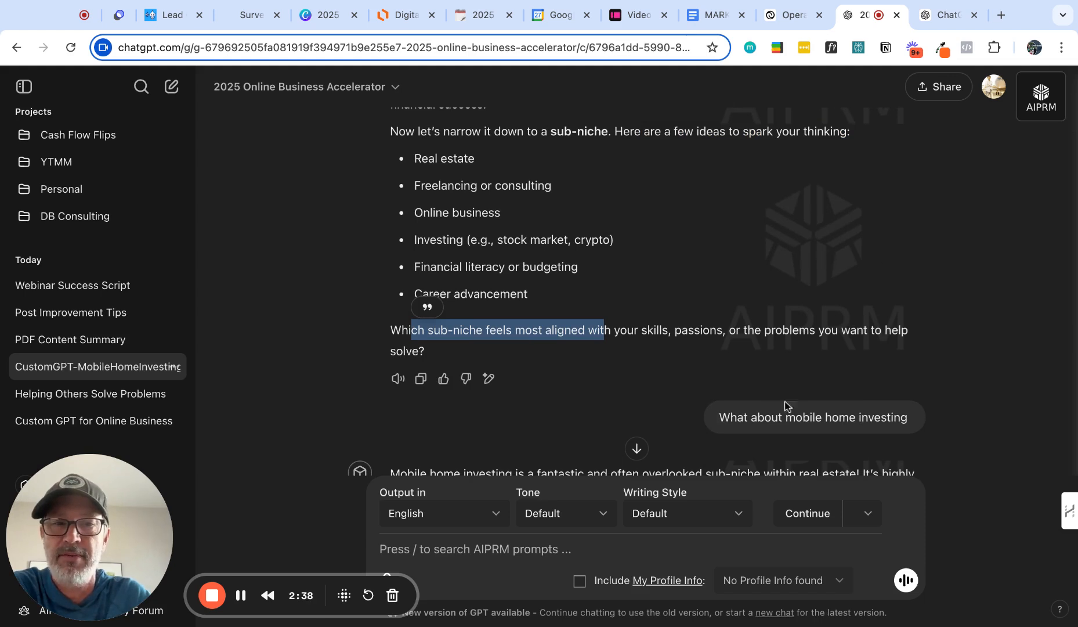
# Step: Examine the "What about mobile home investing" message and the GPT's assessment of that sub-niche
pyautogui.scroll(-1, 779, 429)
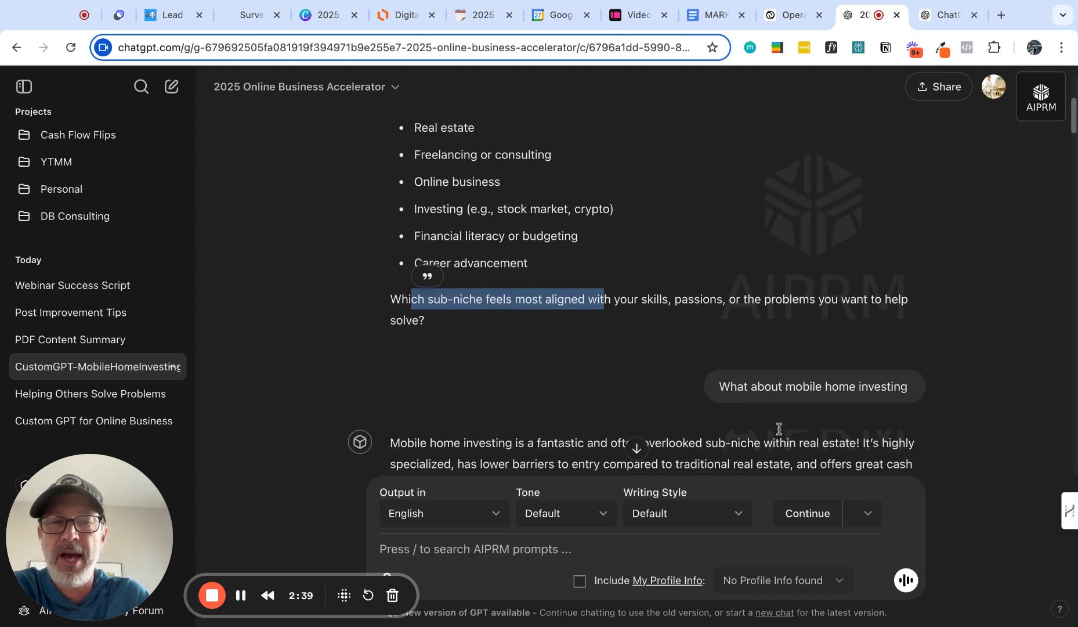
pyautogui.moveTo(786, 385); pyautogui.dragTo(914, 394)
pyautogui.tripleClick(722, 388)
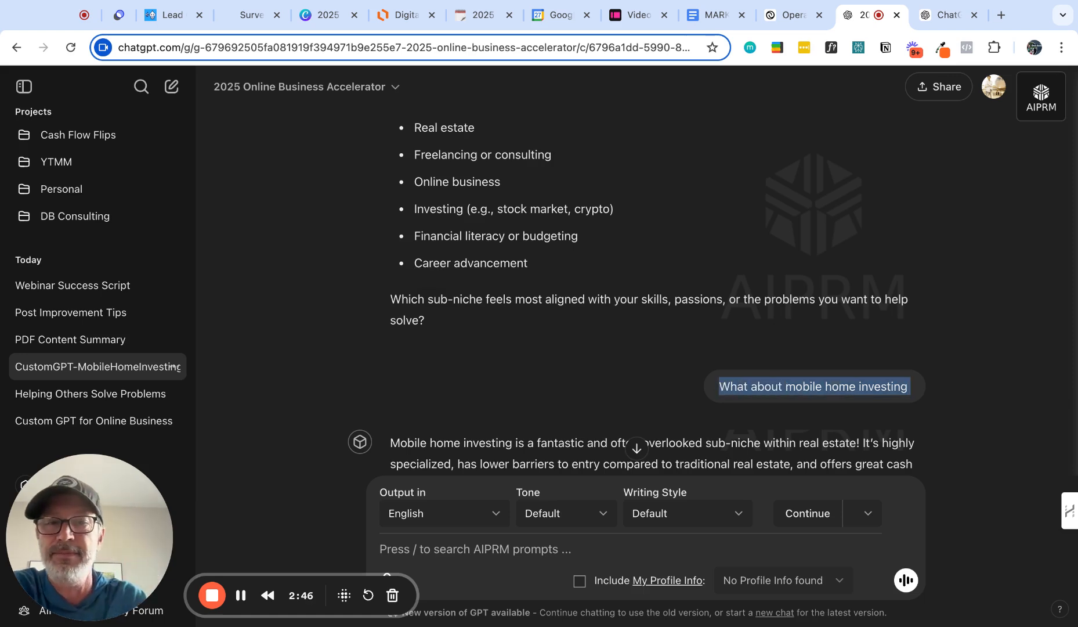
pyautogui.scroll(-3, 620, 407)
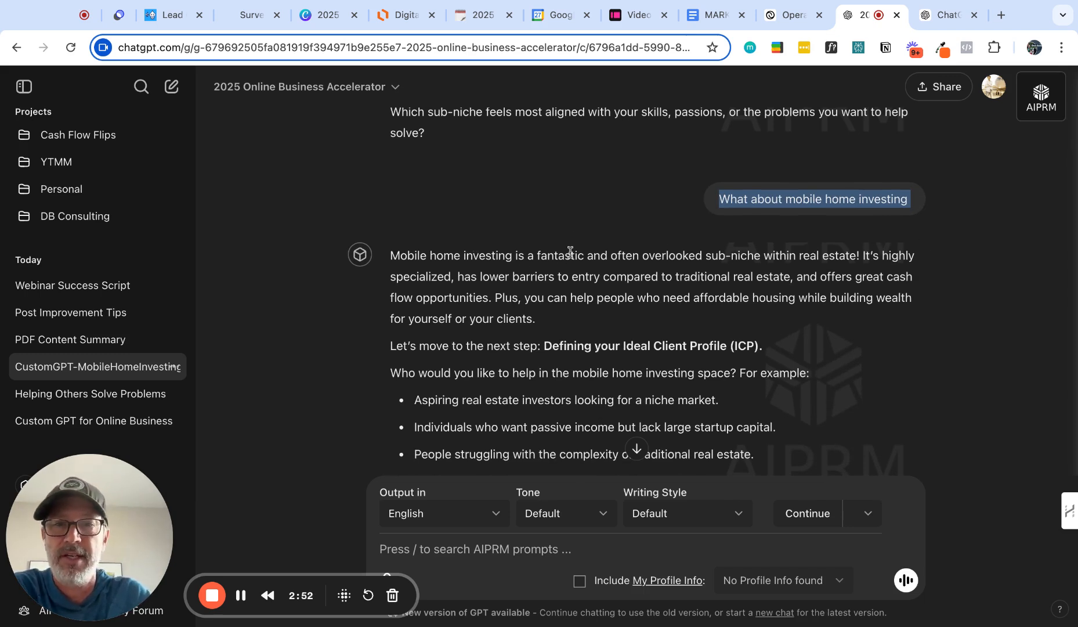
pyautogui.scroll(-2, 570, 251)
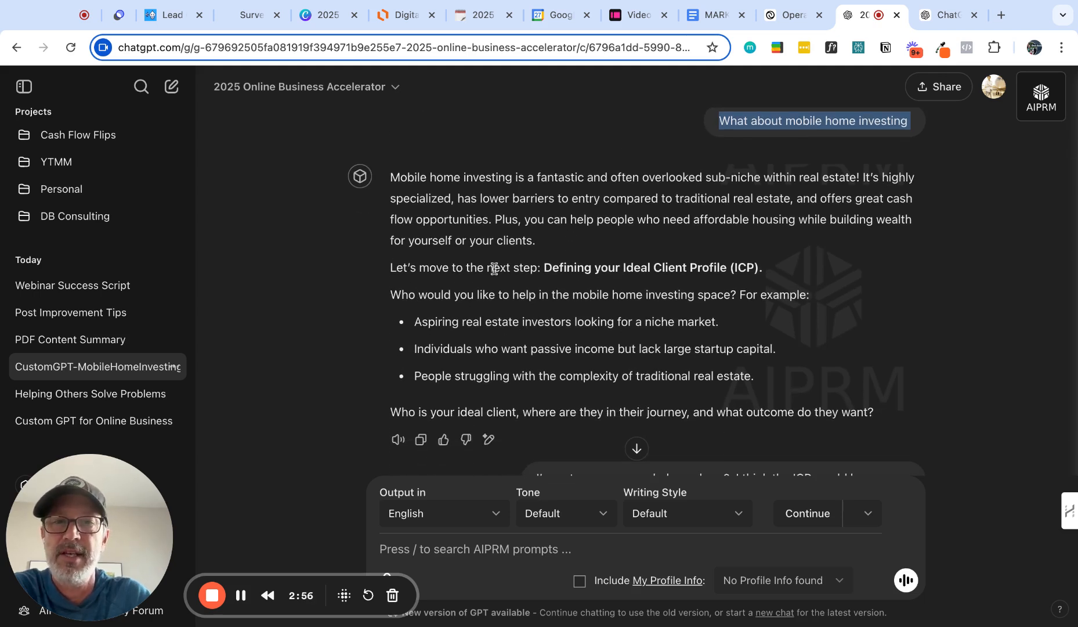
# Step: Read the Ideal Client Profile (ICP) prompt and its example audiences for mobile home investing
pyautogui.moveTo(415, 267); pyautogui.dragTo(539, 267)
pyautogui.click(571, 264)
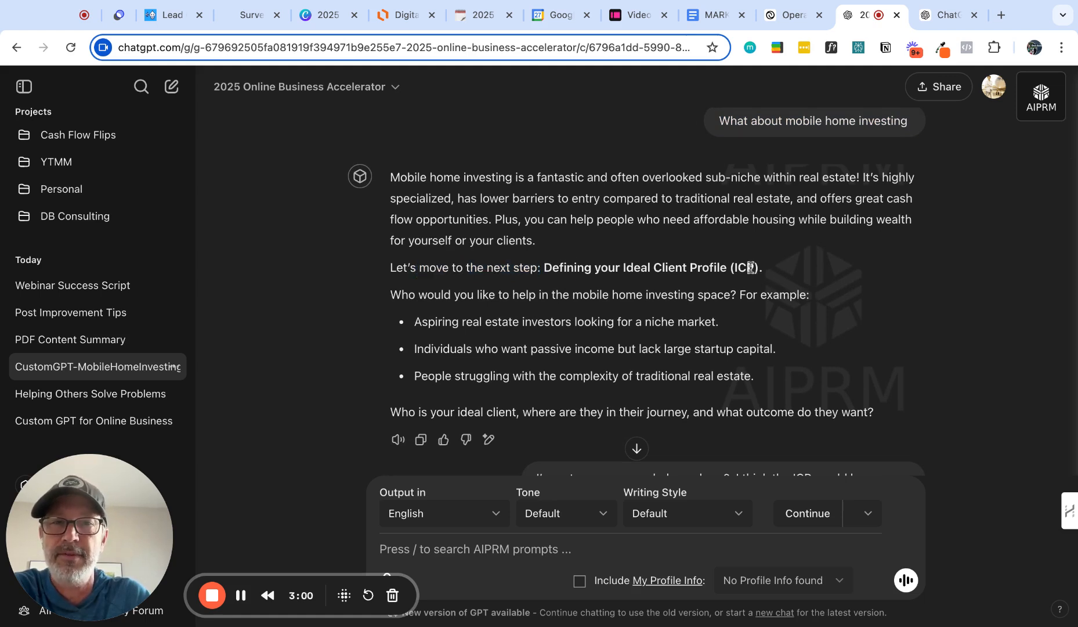
pyautogui.moveTo(739, 268); pyautogui.dragTo(761, 267)
pyautogui.scroll(-2, 623, 354)
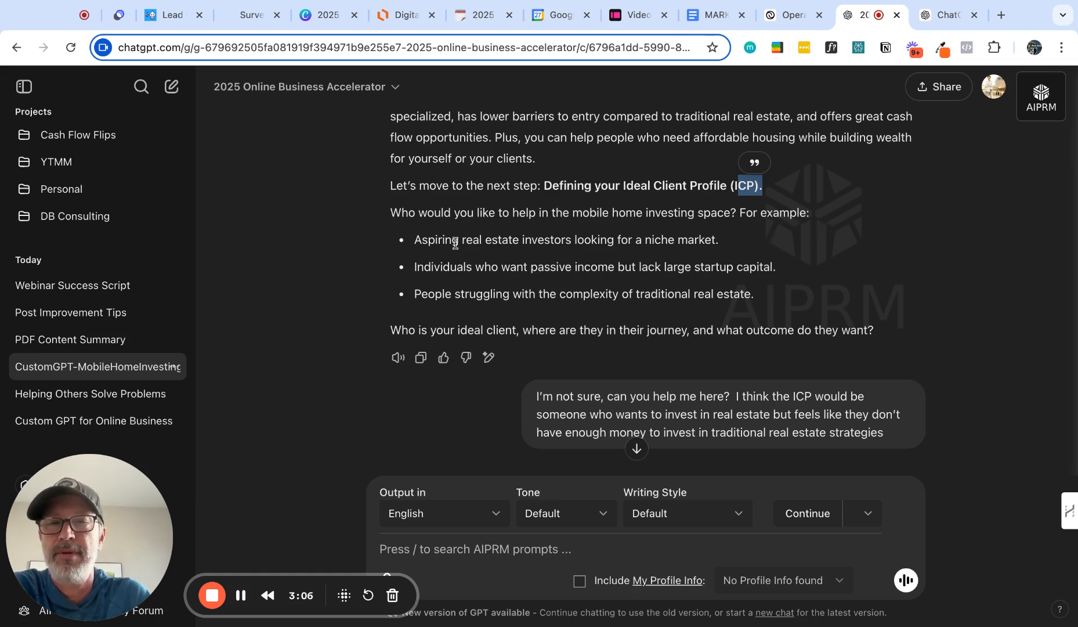
pyautogui.moveTo(452, 240); pyautogui.dragTo(705, 240)
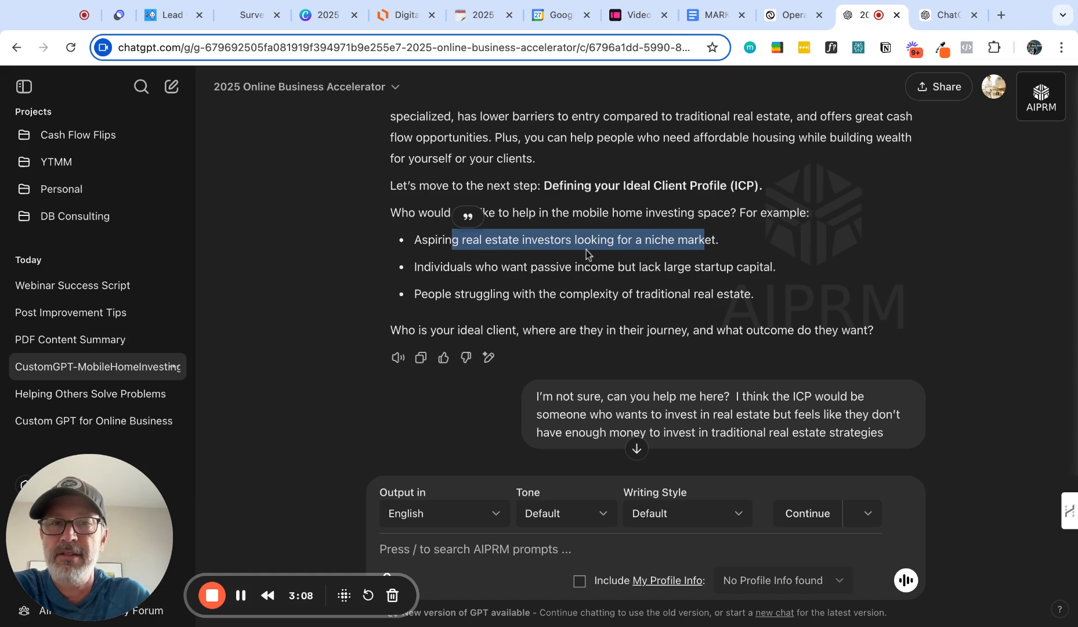
pyautogui.moveTo(560, 262); pyautogui.dragTo(724, 295)
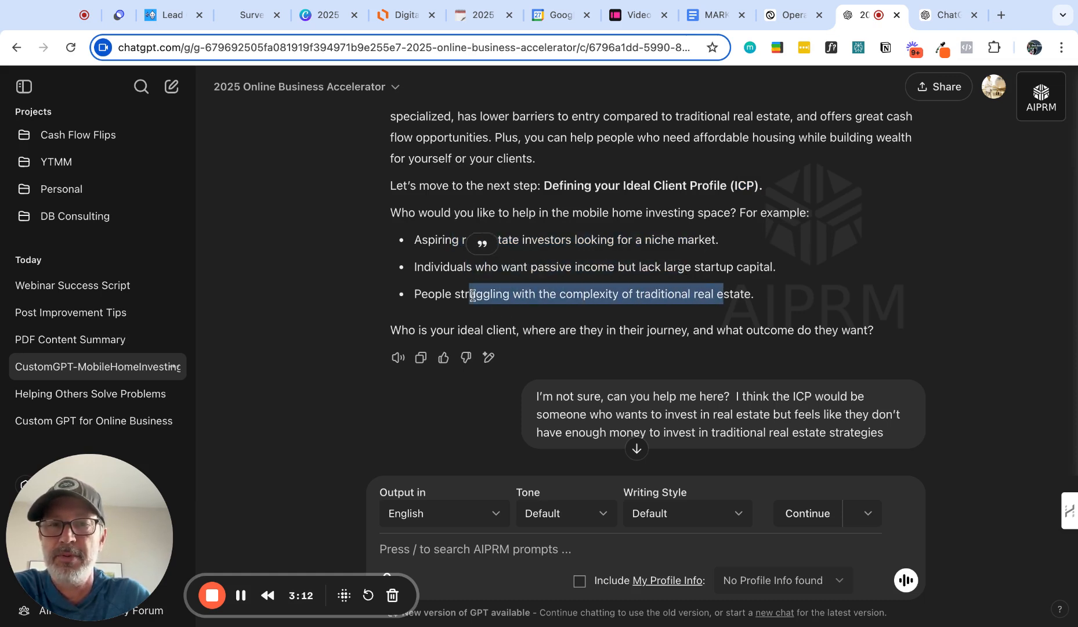
# Step: Examine the chat message asking for help with the ICP and describing people without enough money for traditional real estate strategies
pyautogui.scroll(-2, 648, 325)
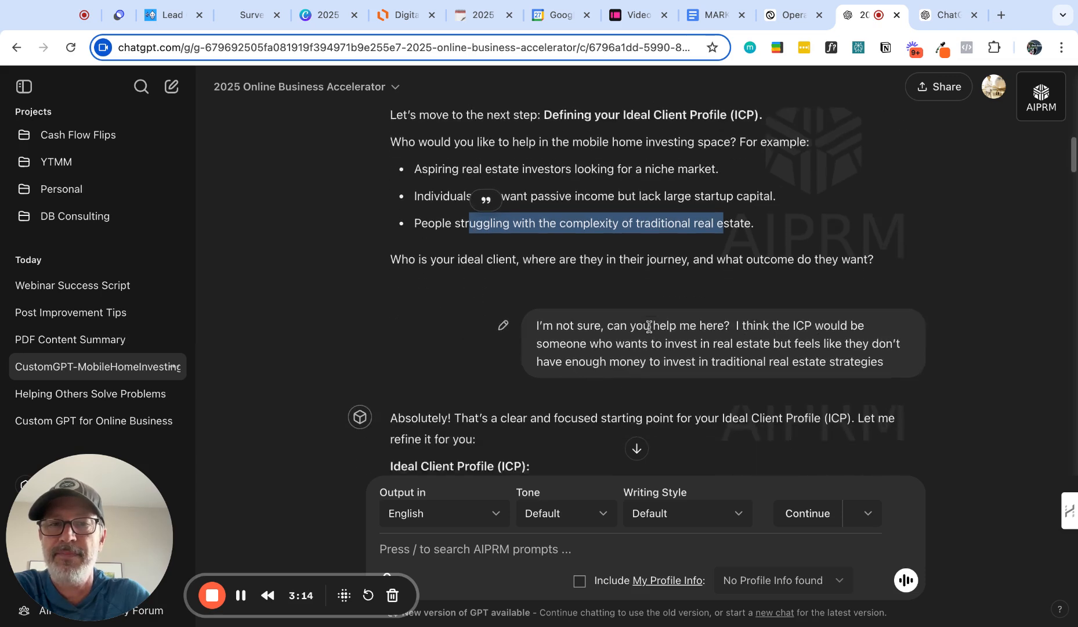
pyautogui.click(543, 301)
pyautogui.moveTo(543, 300); pyautogui.dragTo(718, 302)
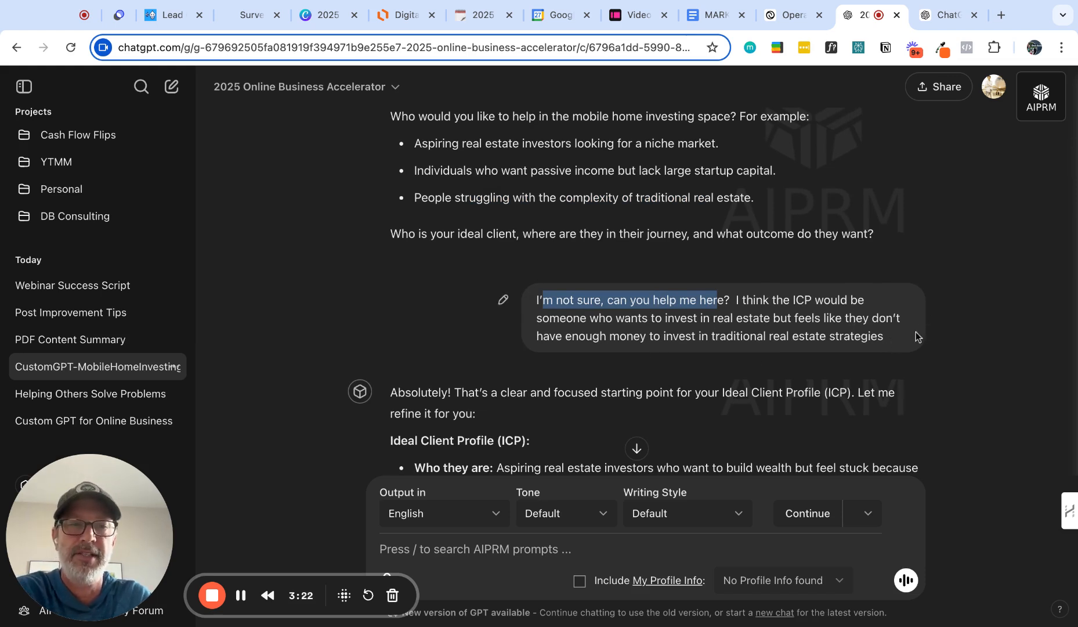
pyautogui.click(883, 335)
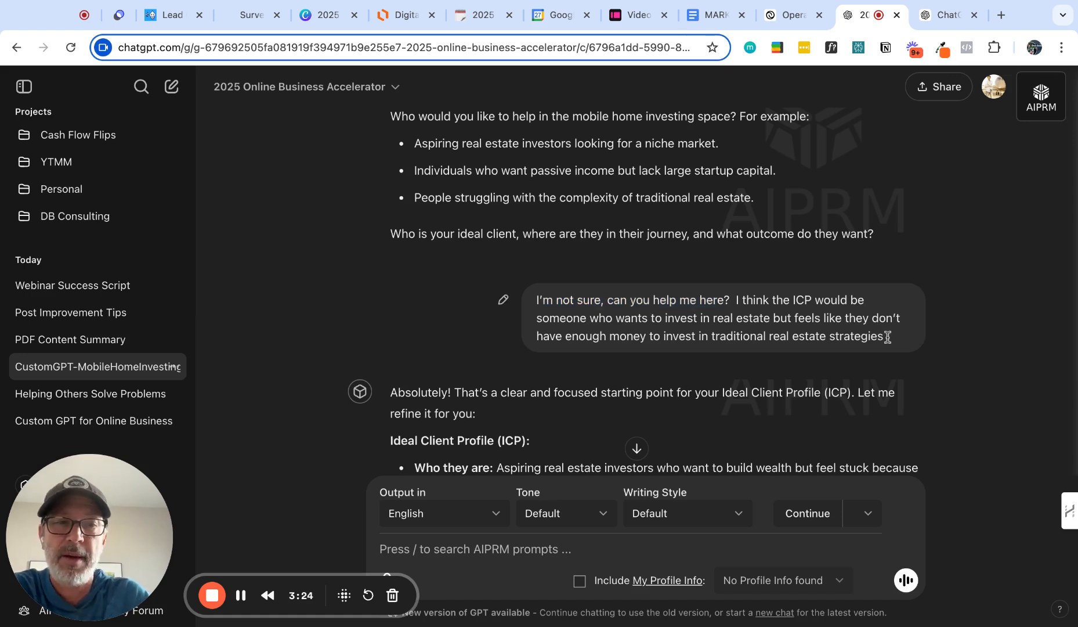
pyautogui.moveTo(893, 336); pyautogui.dragTo(536, 297)
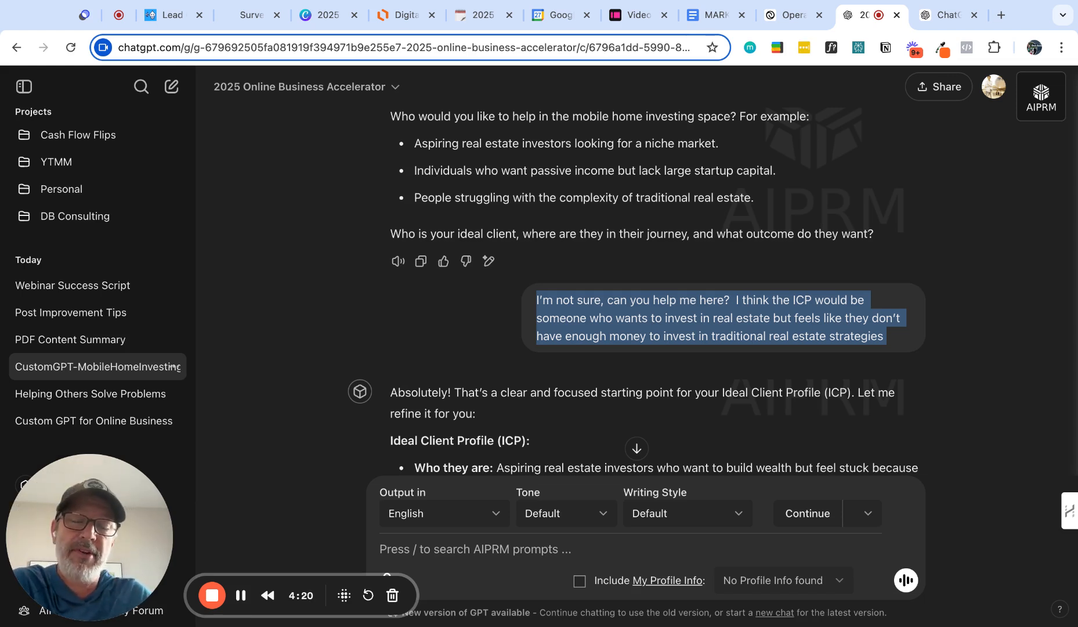
pyautogui.moveTo(699, 300); pyautogui.dragTo(559, 301)
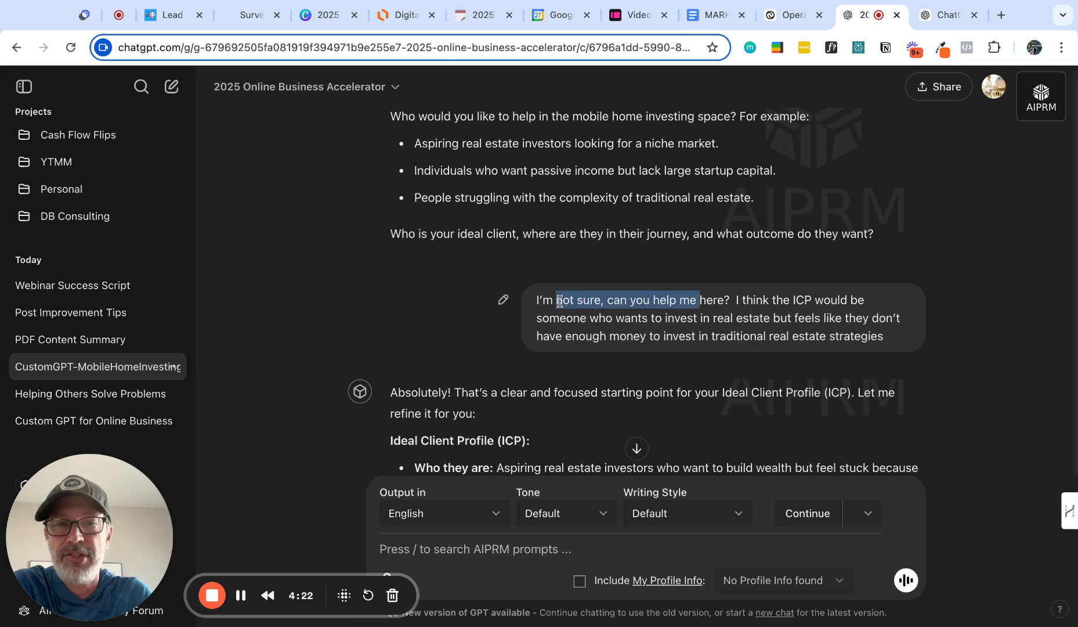
pyautogui.click(753, 300)
pyautogui.hotkey('shift', 'Down')
pyautogui.hotkey('shift', 'Down')
pyautogui.hotkey('shift', 'Down')
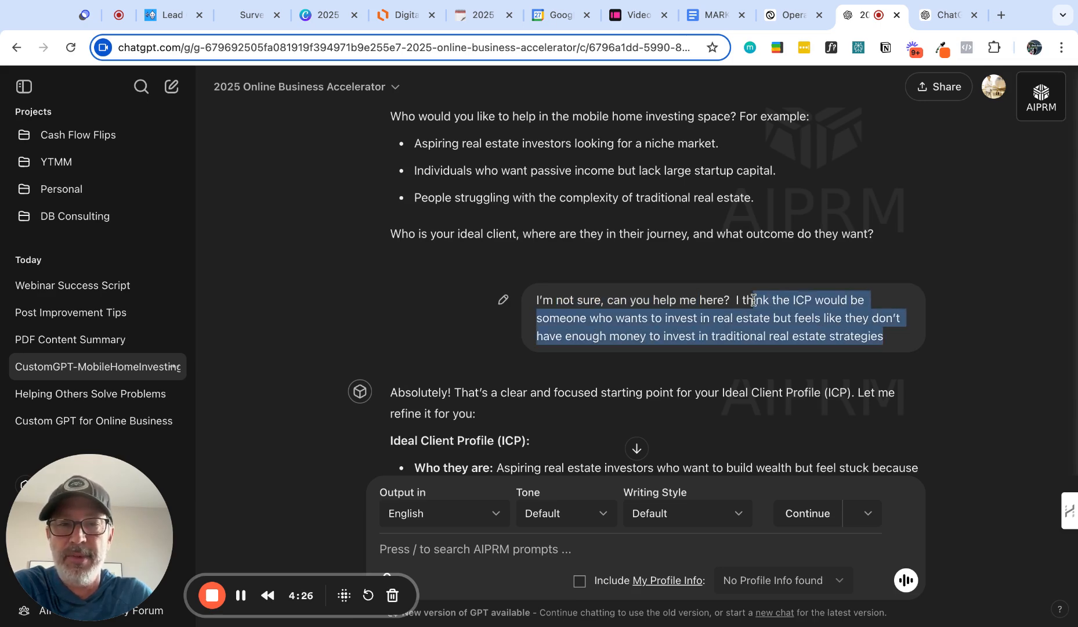
# Step: Review the refined Ideal Client Profile: who they are, where they are in their journey, and the outcome they want
pyautogui.scroll(-3, 754, 300)
pyautogui.moveTo(676, 225); pyautogui.dragTo(481, 225)
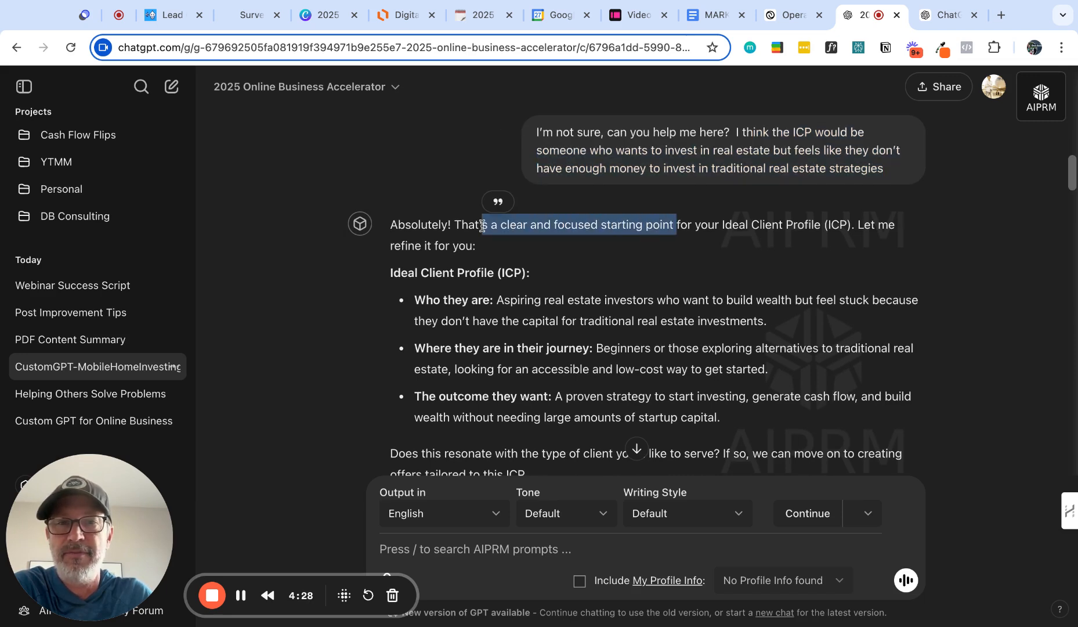
pyautogui.scroll(-1, 443, 268)
pyautogui.scroll(-1, 443, 268)
pyautogui.moveTo(413, 238); pyautogui.dragTo(651, 262)
pyautogui.click(504, 278)
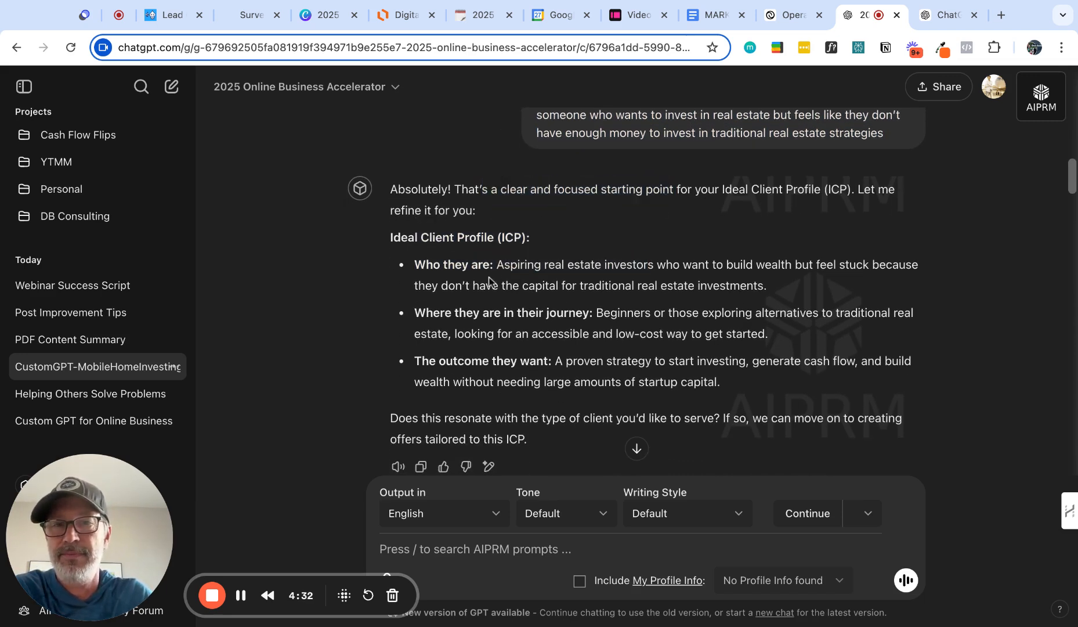
pyautogui.moveTo(450, 269); pyautogui.dragTo(654, 265)
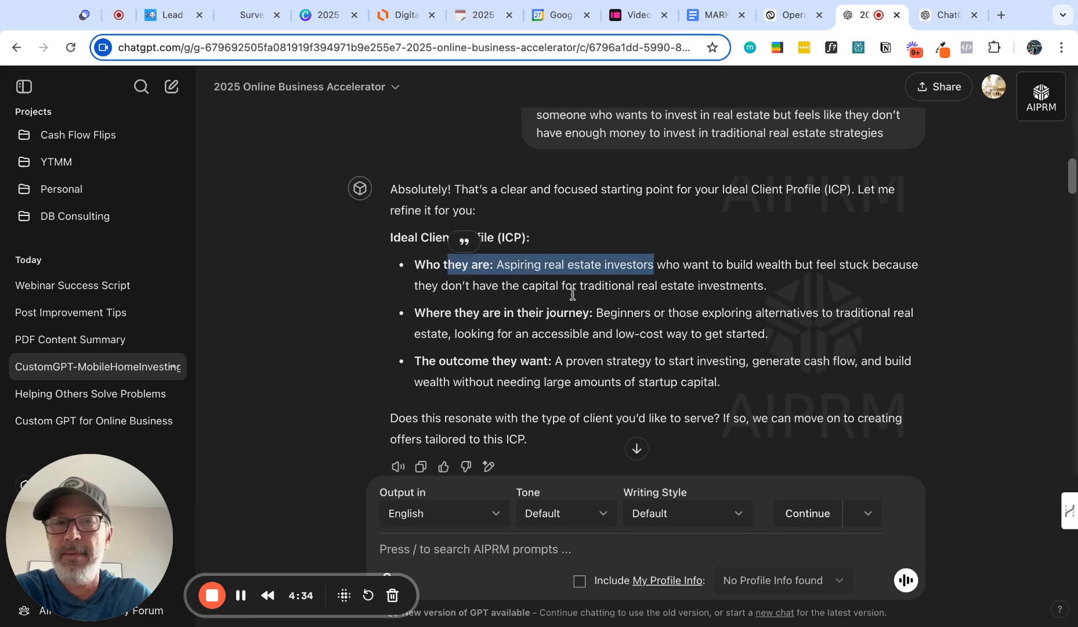
pyautogui.moveTo(490, 312); pyautogui.dragTo(654, 312)
pyautogui.moveTo(504, 360); pyautogui.dragTo(628, 360)
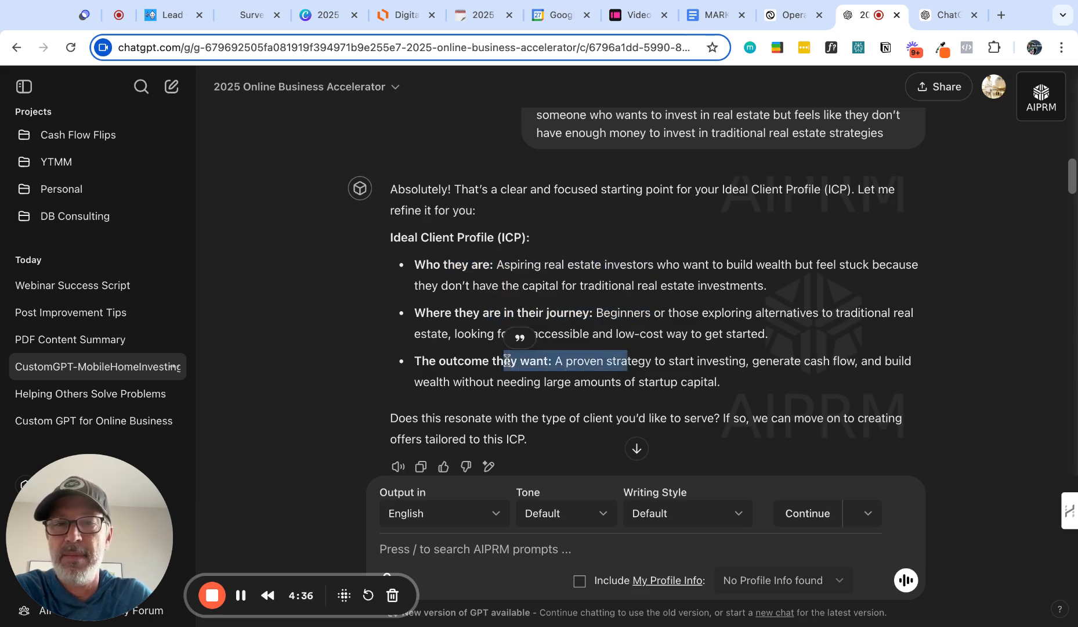
# Step: Review the GPT's reply after "Yes that sounds good", picking out its low-, mid- and high-ticket offer headings
pyautogui.scroll(-3, 474, 321)
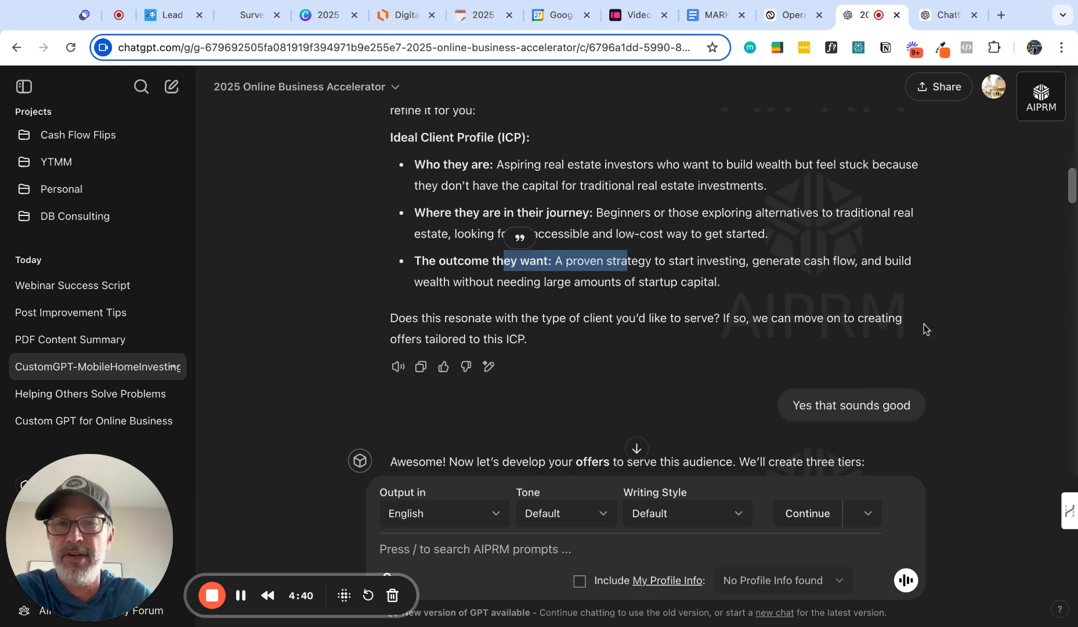
pyautogui.scroll(-3, 721, 339)
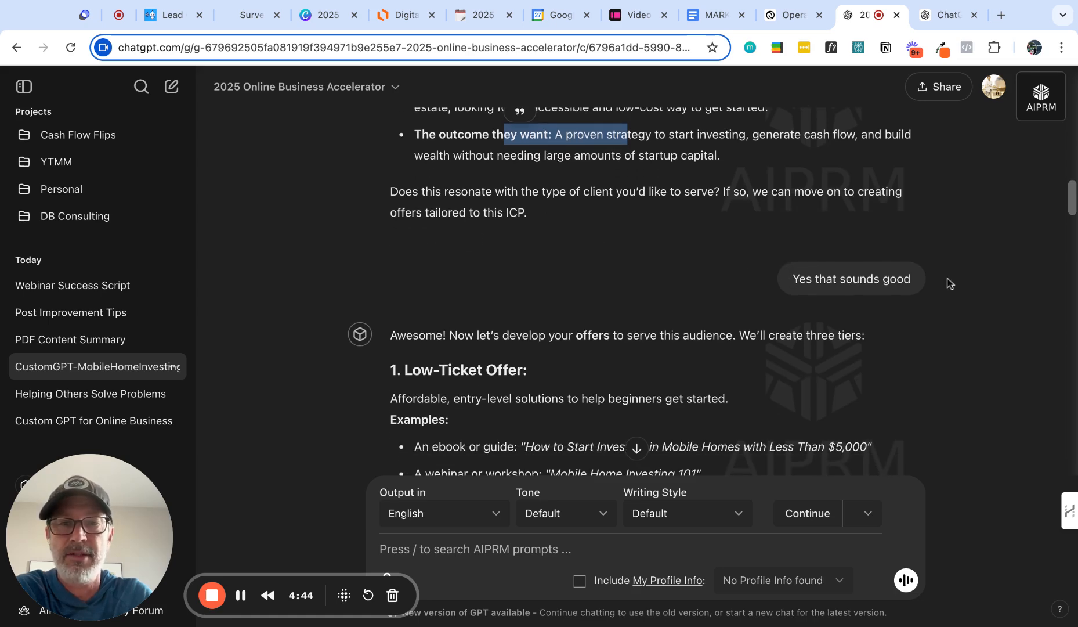
pyautogui.scroll(-3, 798, 282)
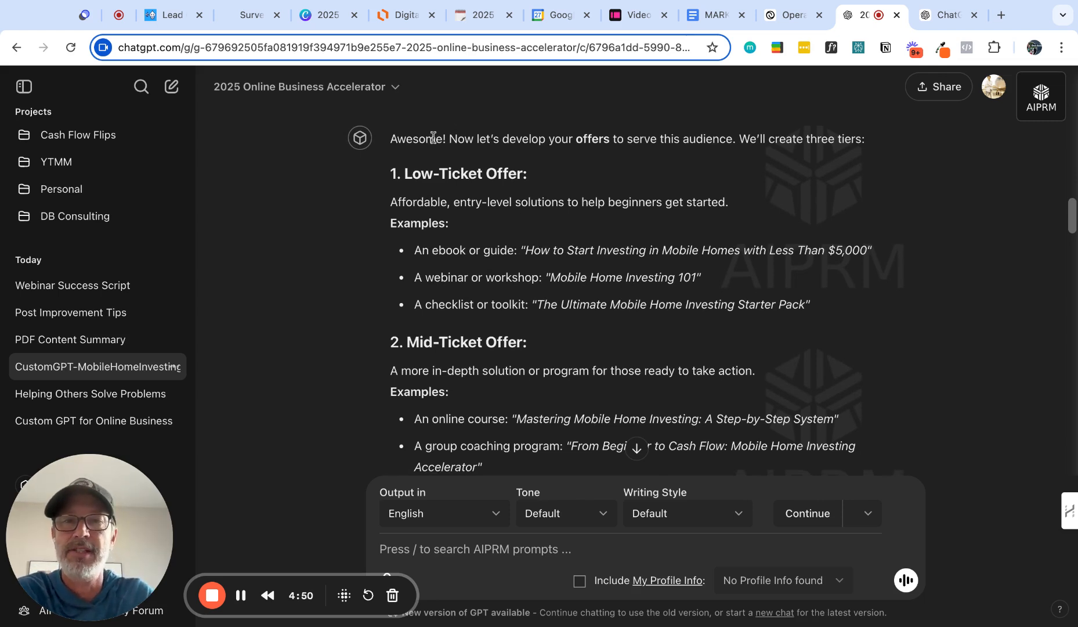
pyautogui.moveTo(433, 137); pyautogui.dragTo(732, 138)
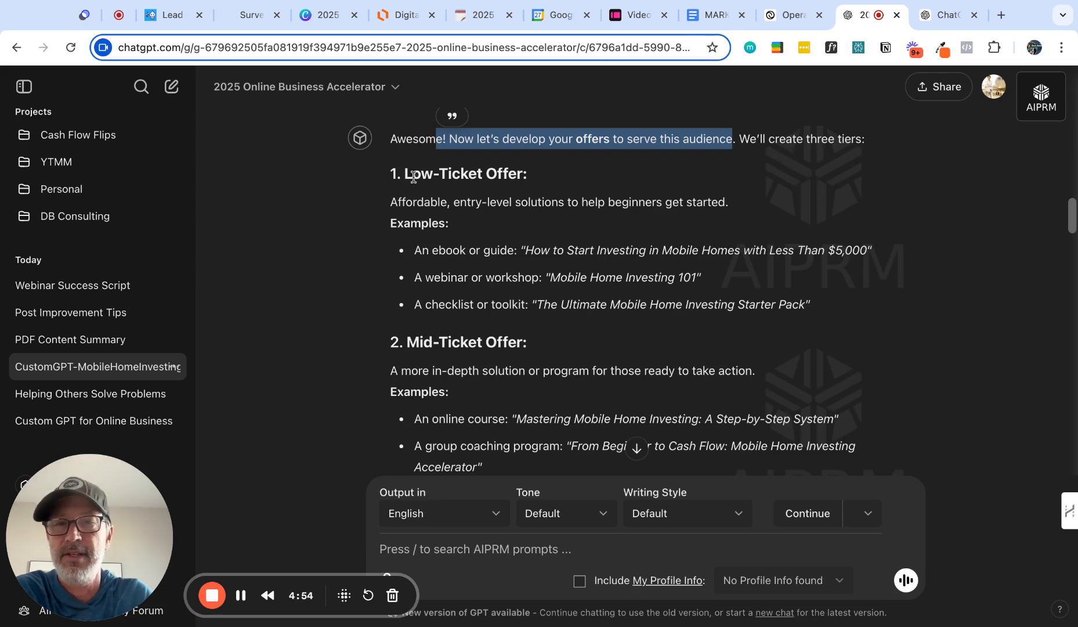
pyautogui.moveTo(527, 173); pyautogui.dragTo(416, 174)
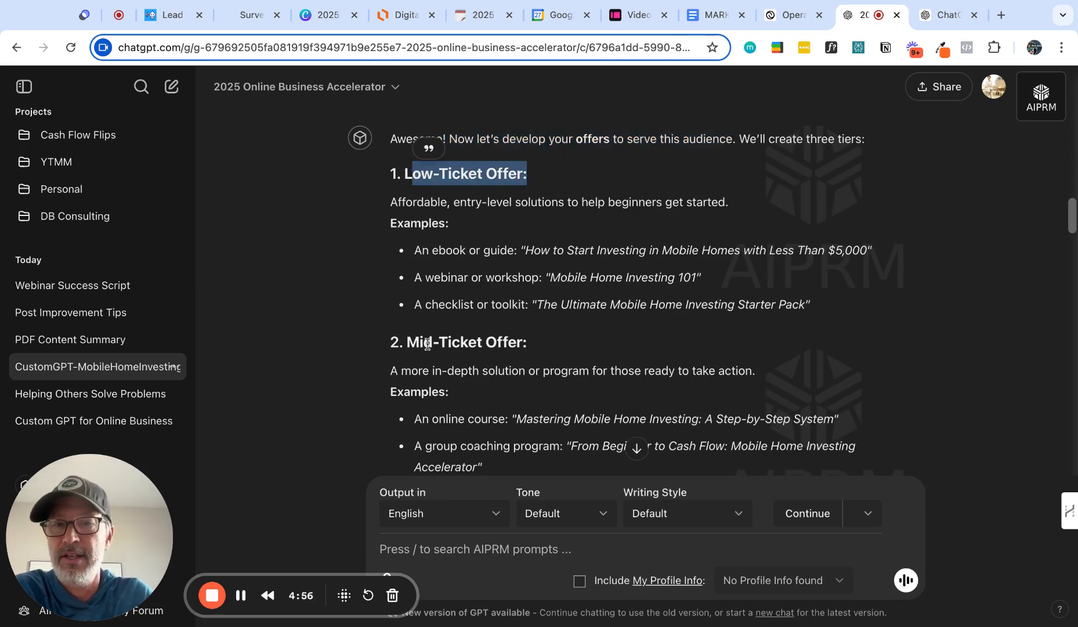
pyautogui.moveTo(527, 342); pyautogui.dragTo(427, 342)
pyautogui.scroll(-3, 428, 342)
pyautogui.tripleClick(400, 421)
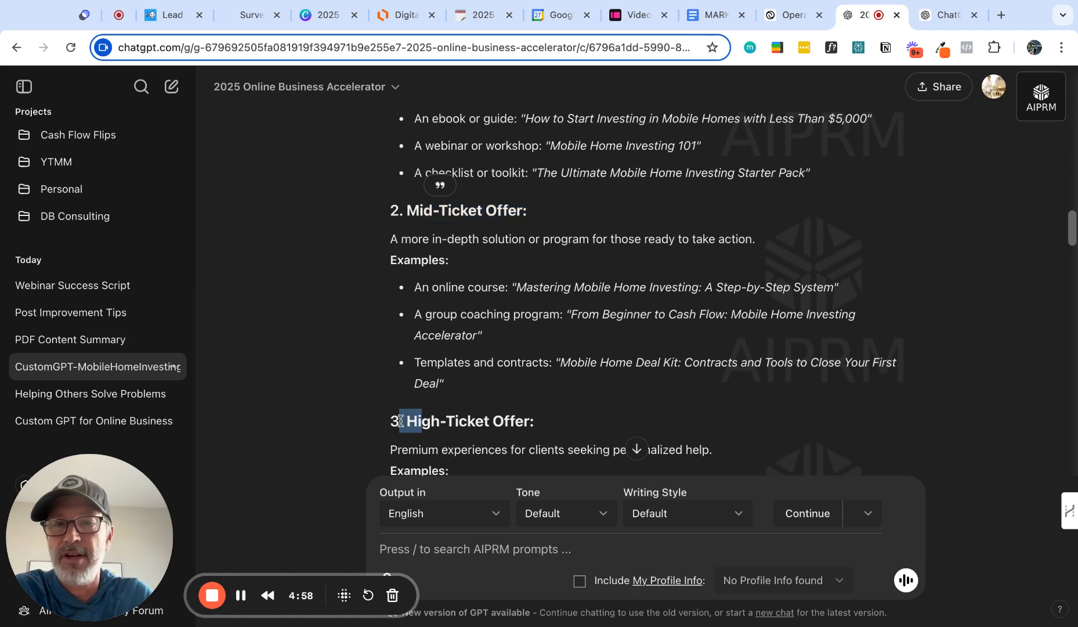
# Step: Recap the chat from its beginning: the Wealth niche choice, the mobile home investing sub-niche and the ICP description message
pyautogui.scroll(2, 401, 420)
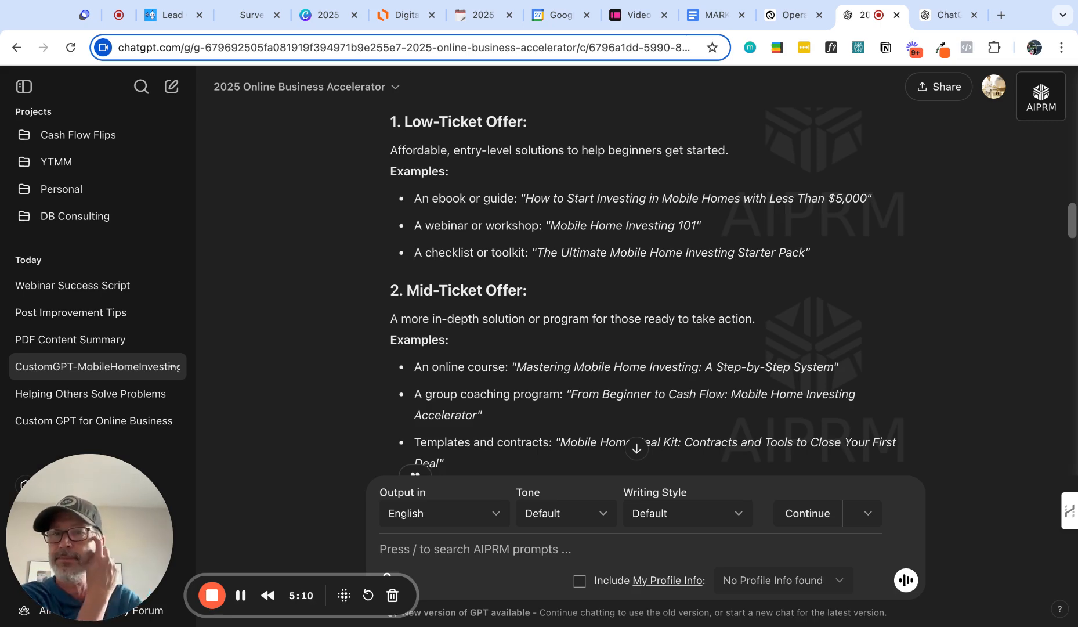
pyautogui.scroll(20, 696, 150)
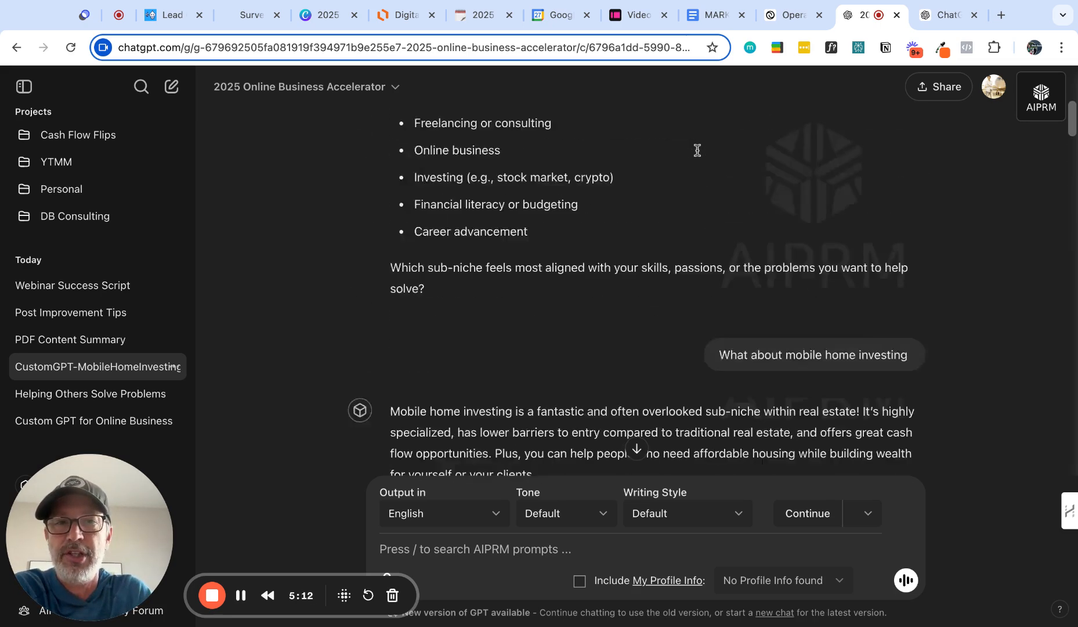
pyautogui.doubleClick(874, 325)
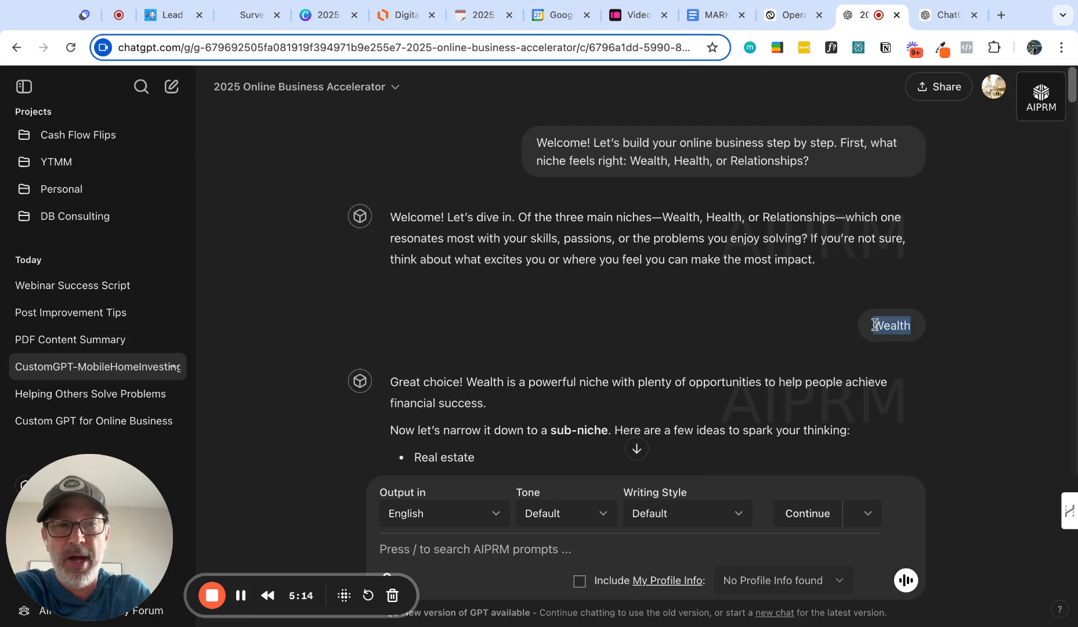
pyautogui.scroll(-4, 875, 324)
pyautogui.scroll(-2, 874, 324)
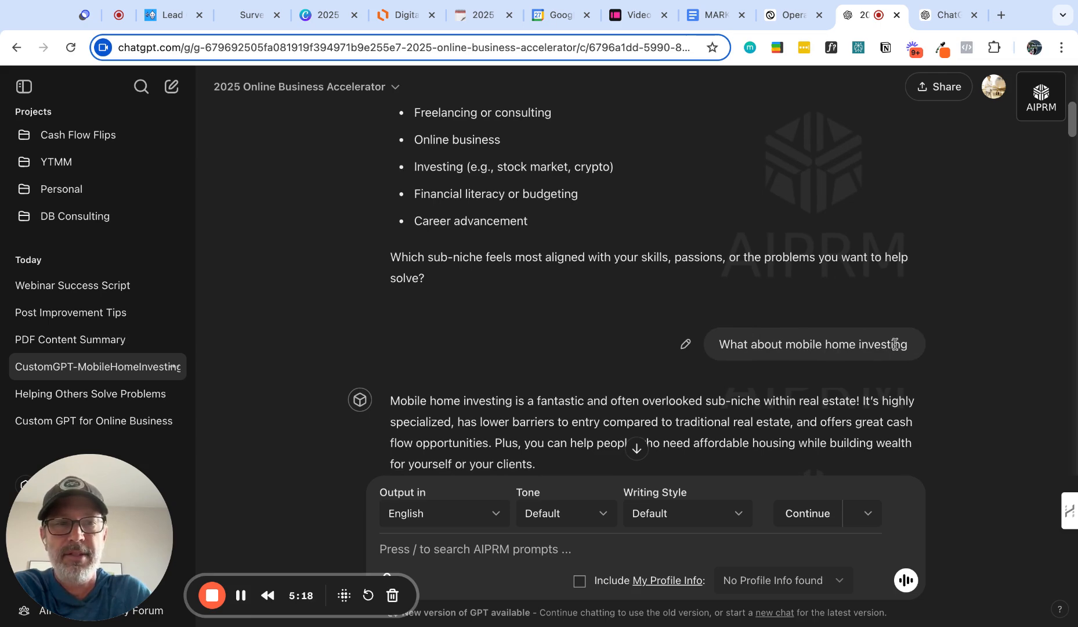
pyautogui.scroll(-7, 916, 339)
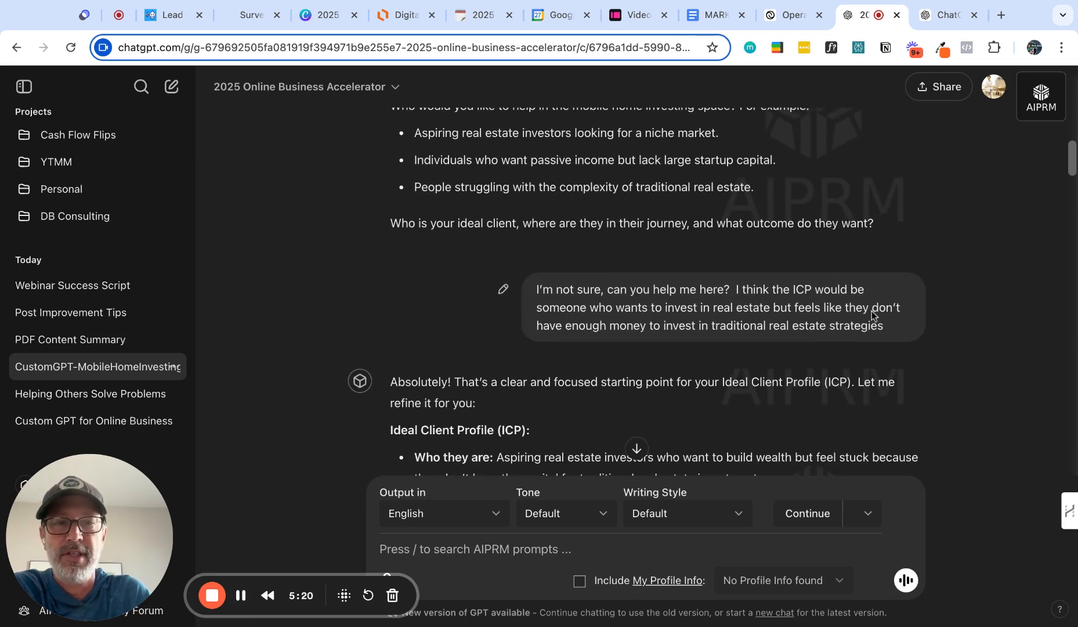
pyautogui.moveTo(872, 312); pyautogui.dragTo(583, 286)
# Step: Read the low-ticket offer examples: the ebook or guide, the webinar or workshop, and the checklist or toolkit
pyautogui.scroll(-9, 583, 286)
pyautogui.scroll(-3, 582, 286)
pyautogui.scroll(1, 856, 298)
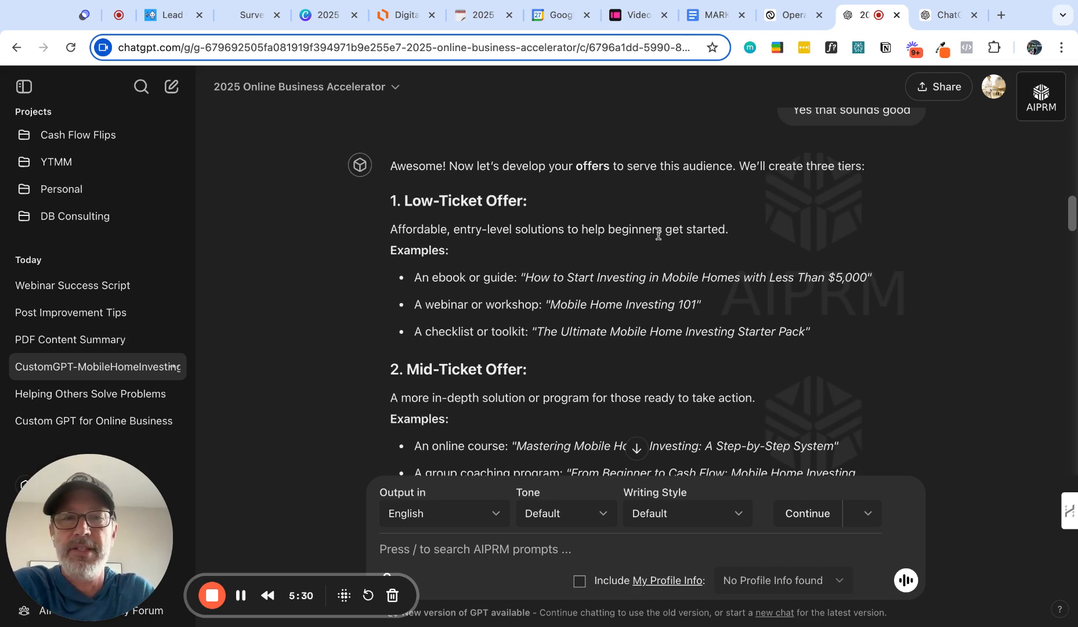
pyautogui.moveTo(461, 277); pyautogui.dragTo(818, 279)
pyautogui.moveTo(700, 306); pyautogui.dragTo(772, 333)
# Step: Read the mid-ticket offer examples: the online course, the group coaching program, and the templates and contracts
pyautogui.scroll(-3, 629, 386)
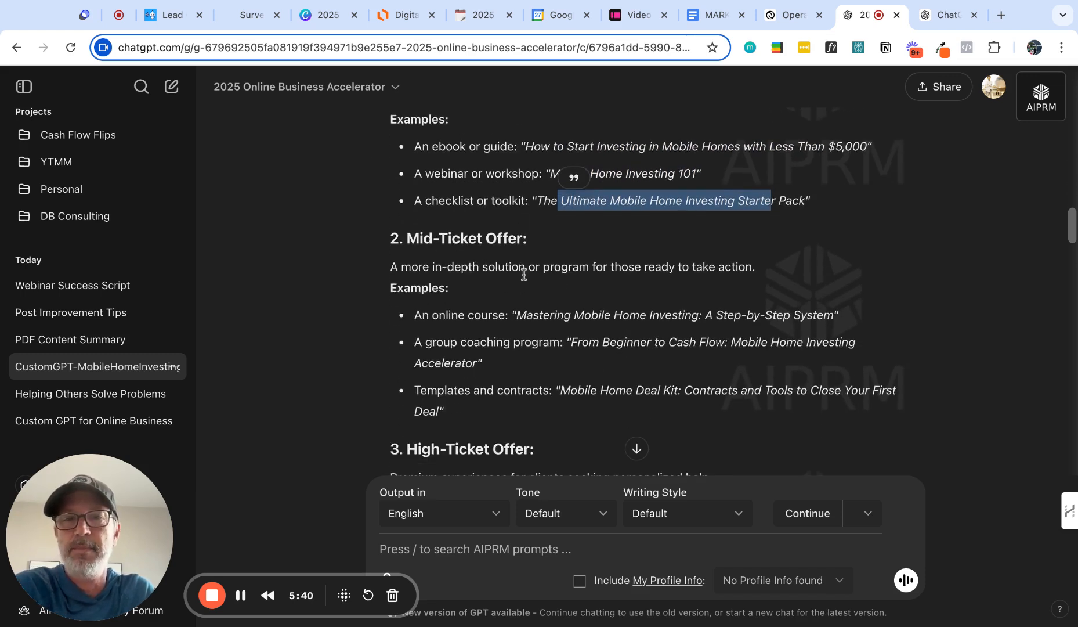
pyautogui.moveTo(452, 315); pyautogui.dragTo(532, 315)
pyautogui.moveTo(480, 342); pyautogui.dragTo(561, 342)
pyautogui.moveTo(470, 389); pyautogui.dragTo(526, 391)
# Step: Examine the high-ticket offer examples and the closing question about which idea is a good starting point
pyautogui.scroll(-2, 528, 390)
pyautogui.scroll(-2, 528, 390)
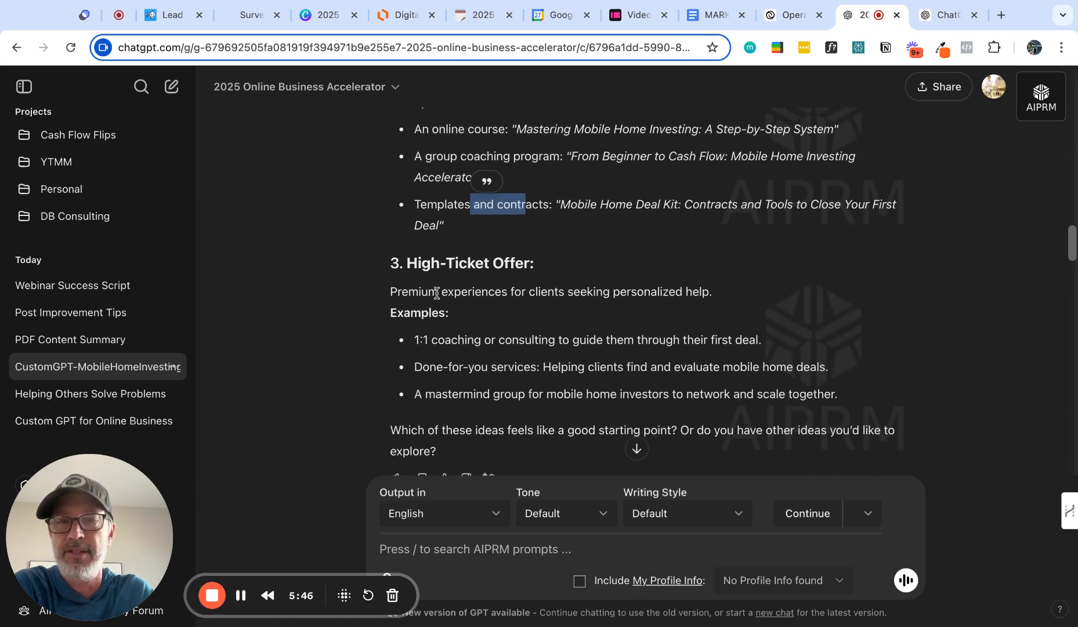
pyautogui.scroll(-1, 449, 319)
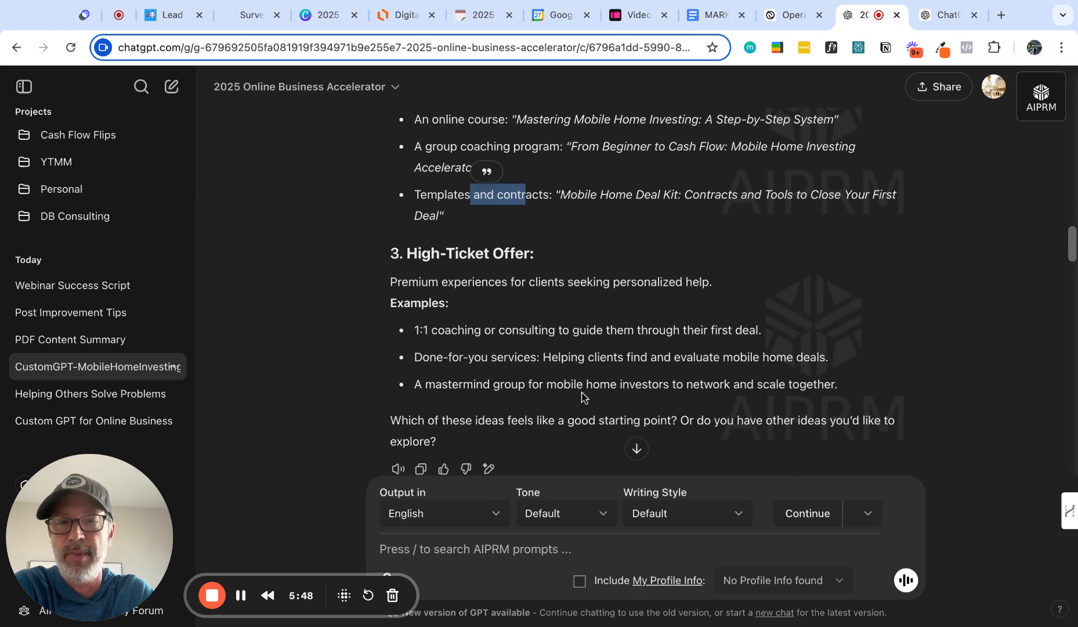
pyautogui.scroll(-3, 580, 392)
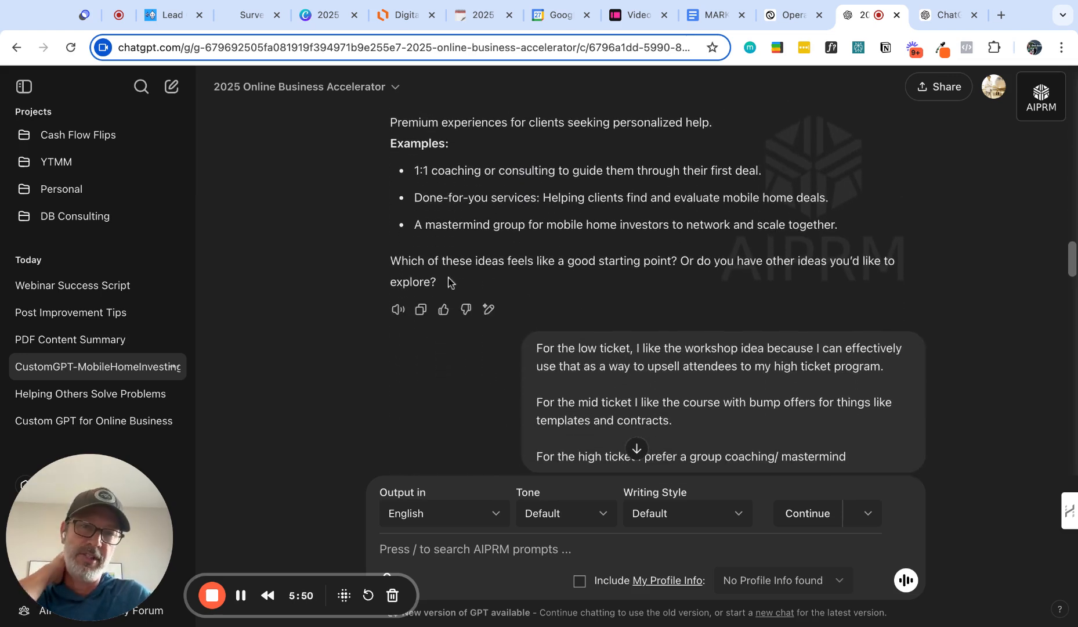
pyautogui.moveTo(391, 264); pyautogui.dragTo(726, 264)
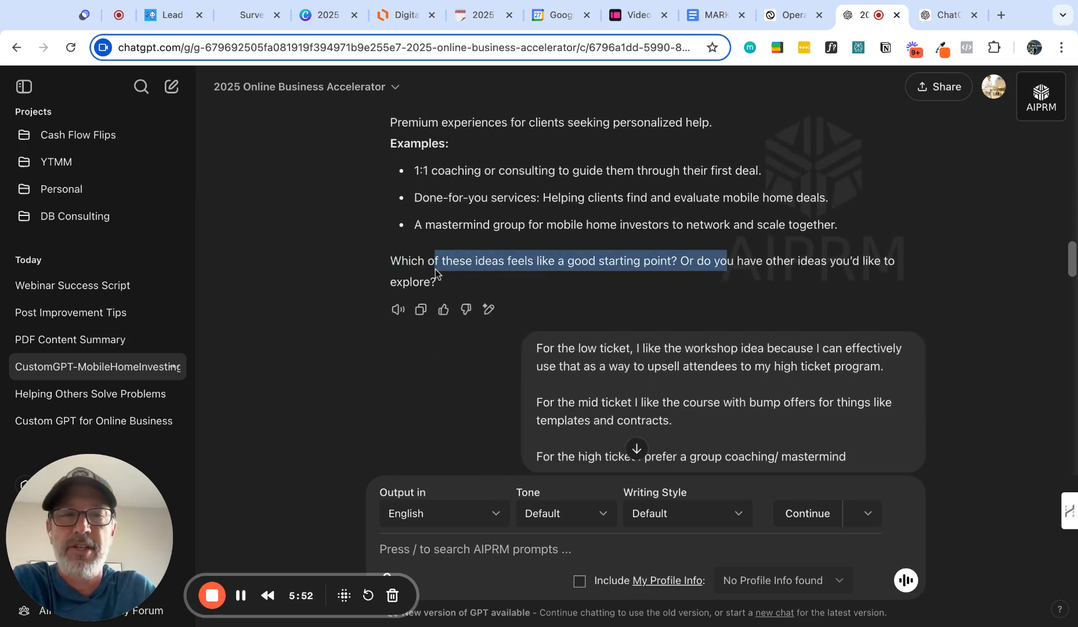
# Step: Examine the chat message choosing a workshop, a course with bump offers, and a group coaching/mastermind for the three tiers
pyautogui.scroll(-1, 901, 280)
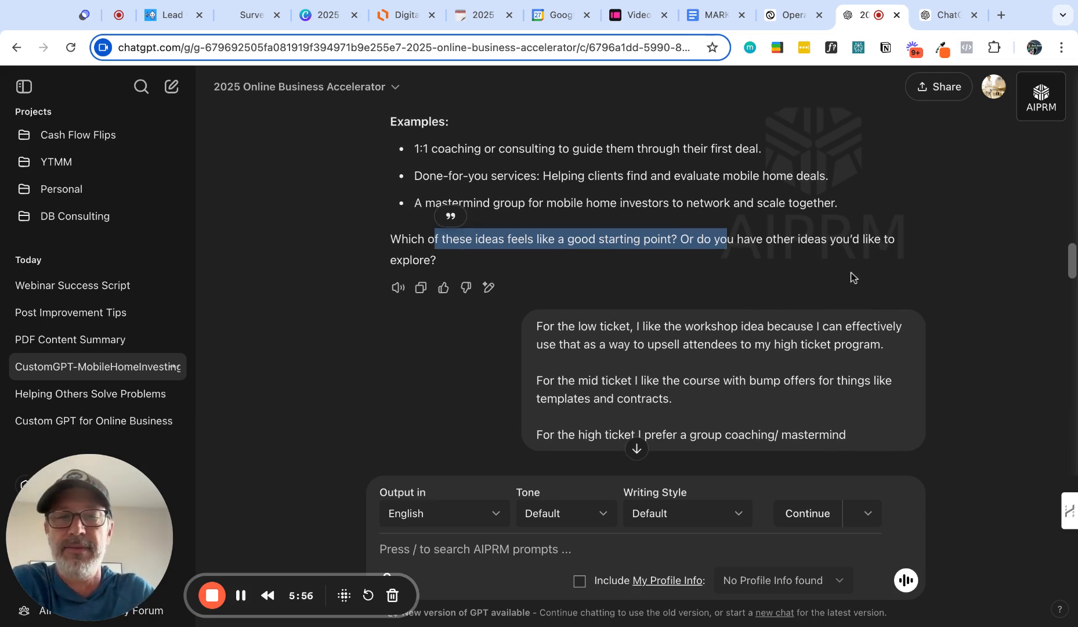
pyautogui.scroll(-4, 858, 276)
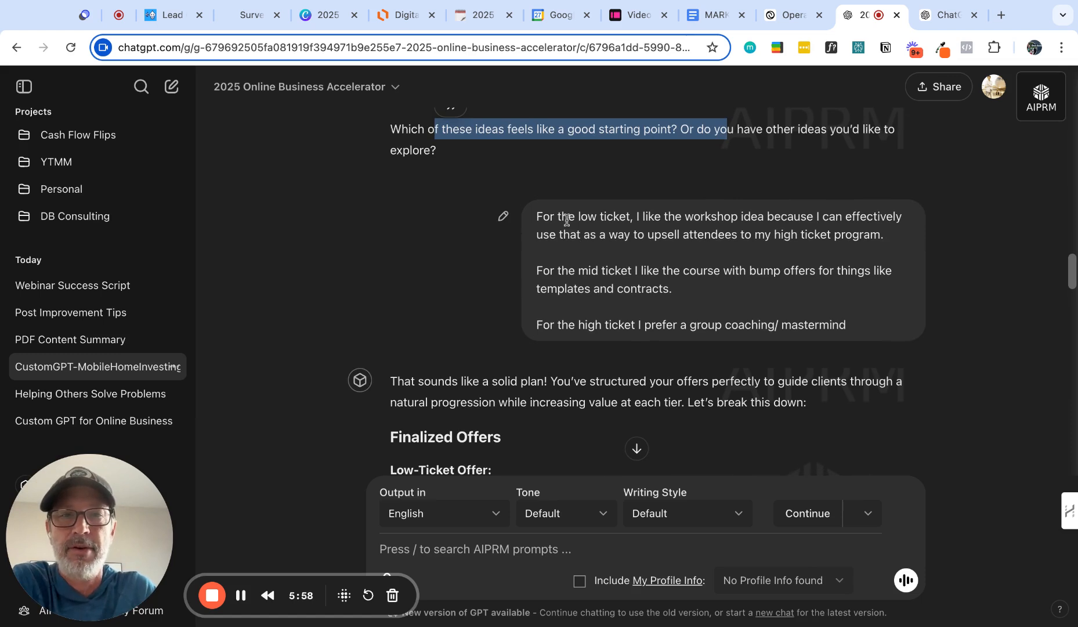
pyautogui.moveTo(560, 219); pyautogui.dragTo(717, 220)
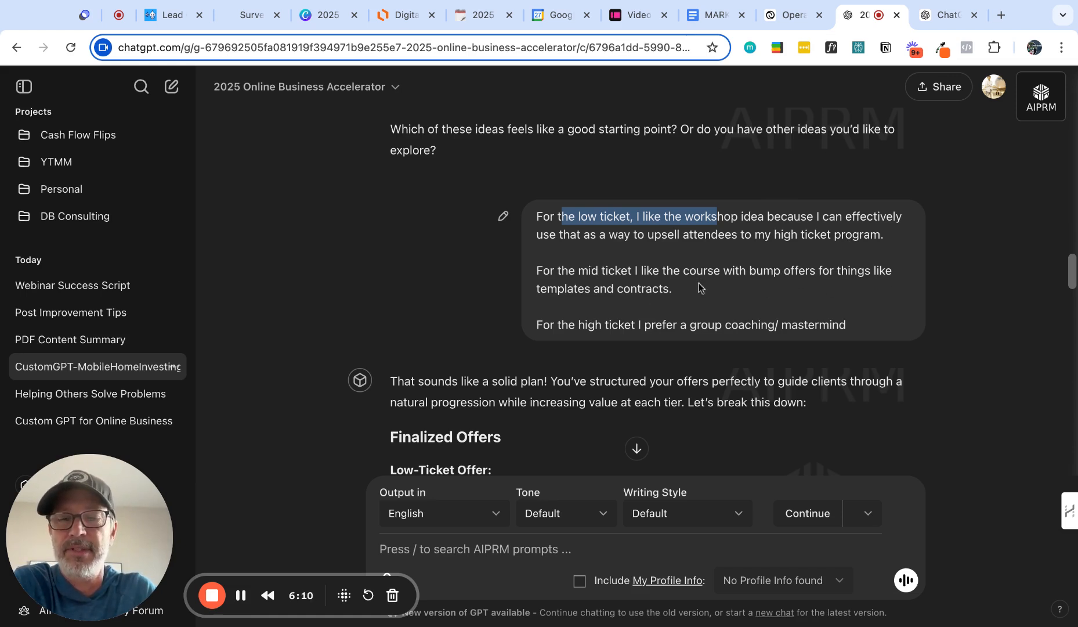
pyautogui.scroll(2, 696, 283)
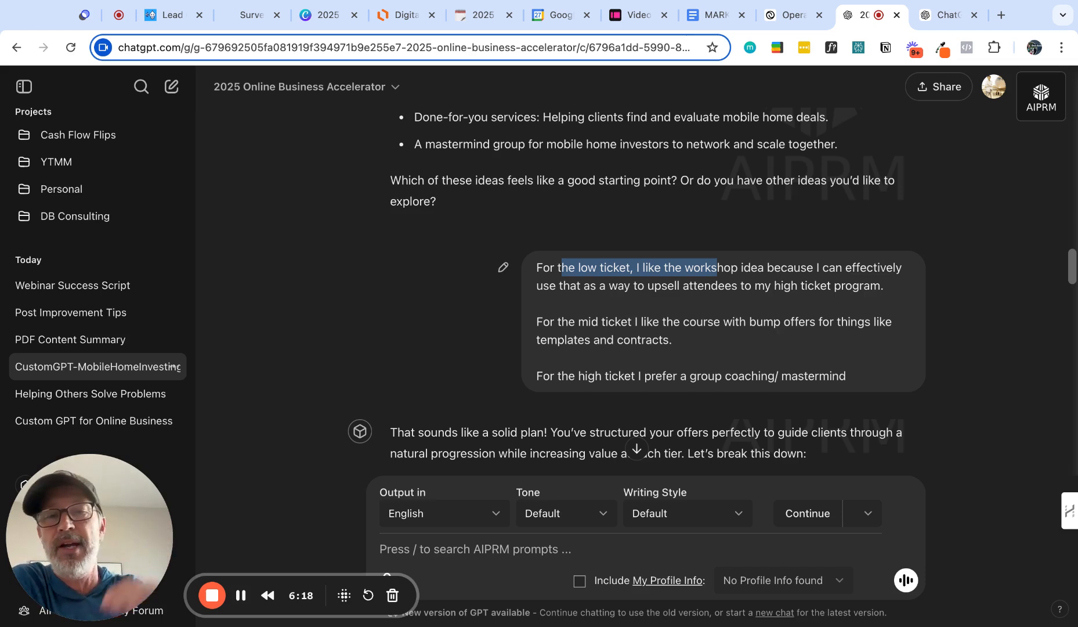
pyautogui.scroll(-3, 685, 374)
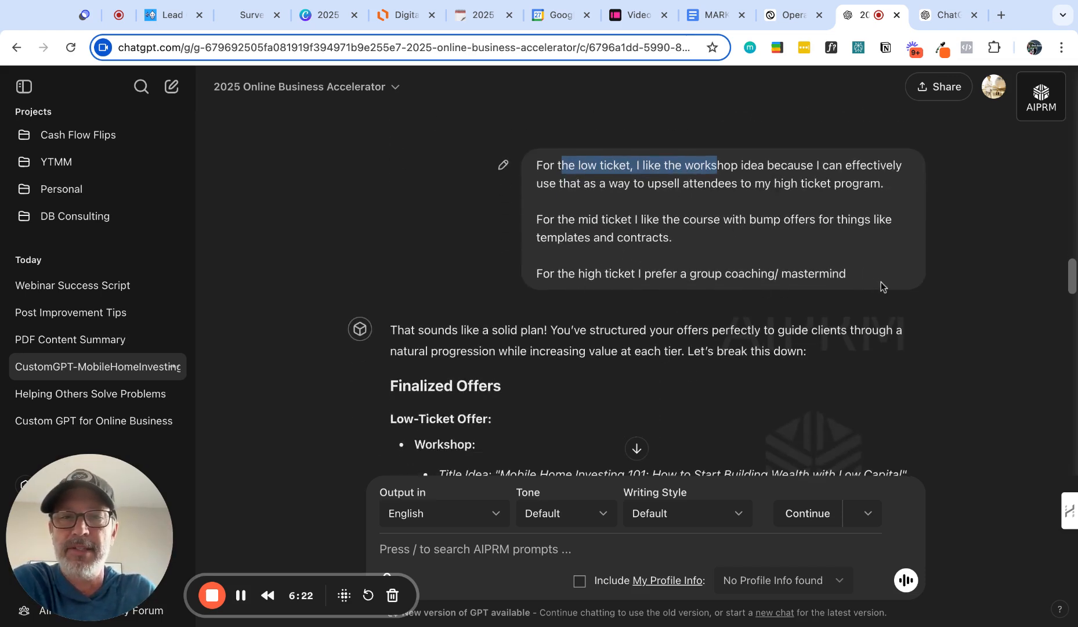
# Step: Review the finalized low-ticket workshop offer: its title idea, focus, price range and goal
pyautogui.scroll(-3, 881, 281)
pyautogui.moveTo(445, 220); pyautogui.dragTo(661, 220)
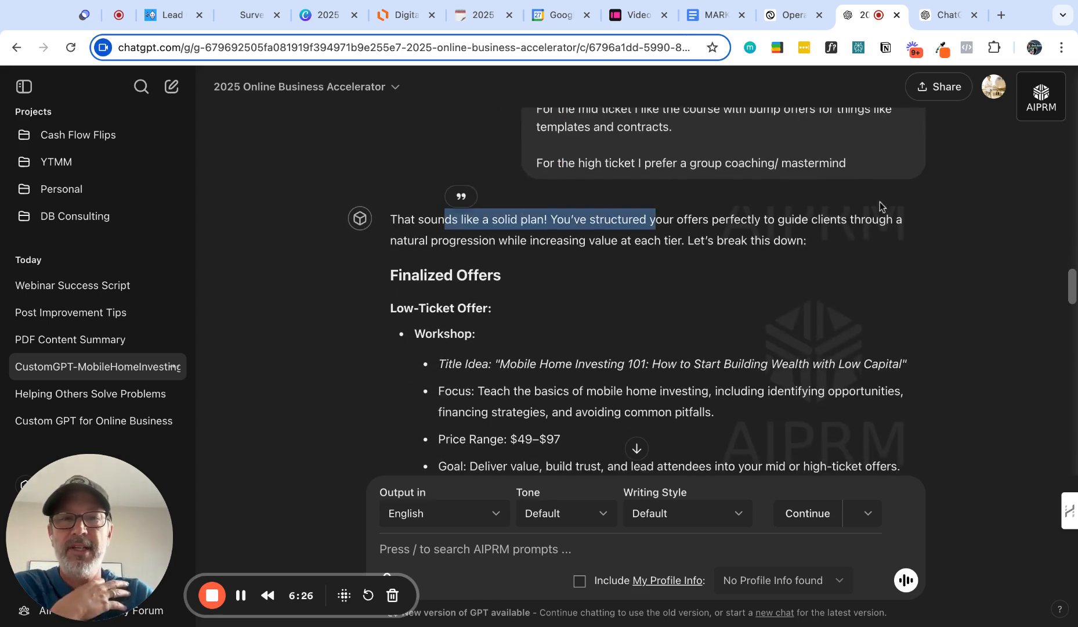
pyautogui.scroll(-2, 662, 244)
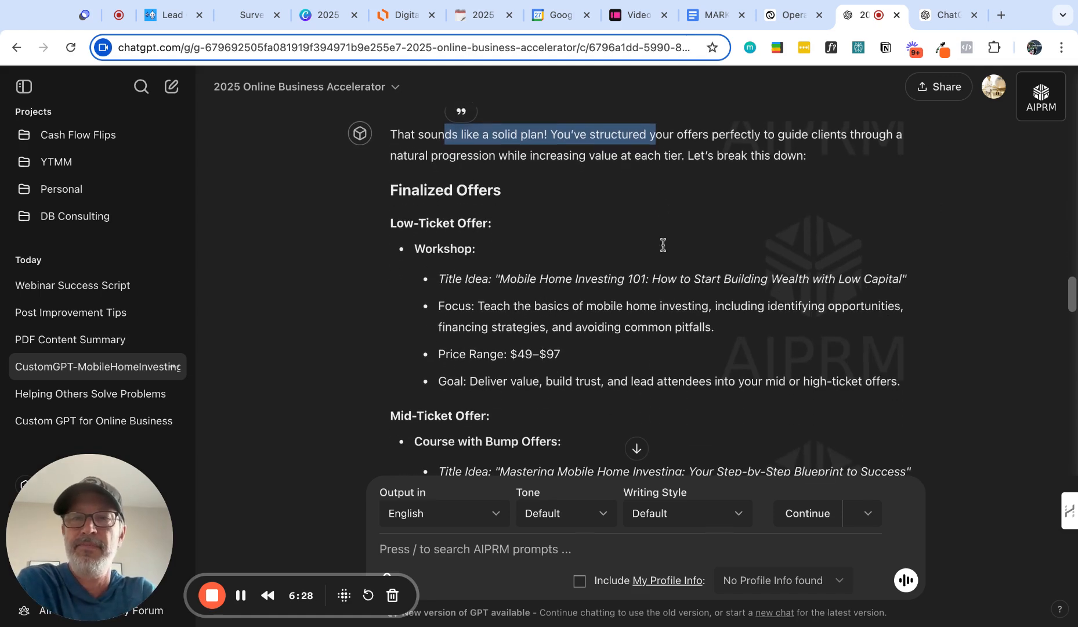
pyautogui.scroll(-1, 458, 259)
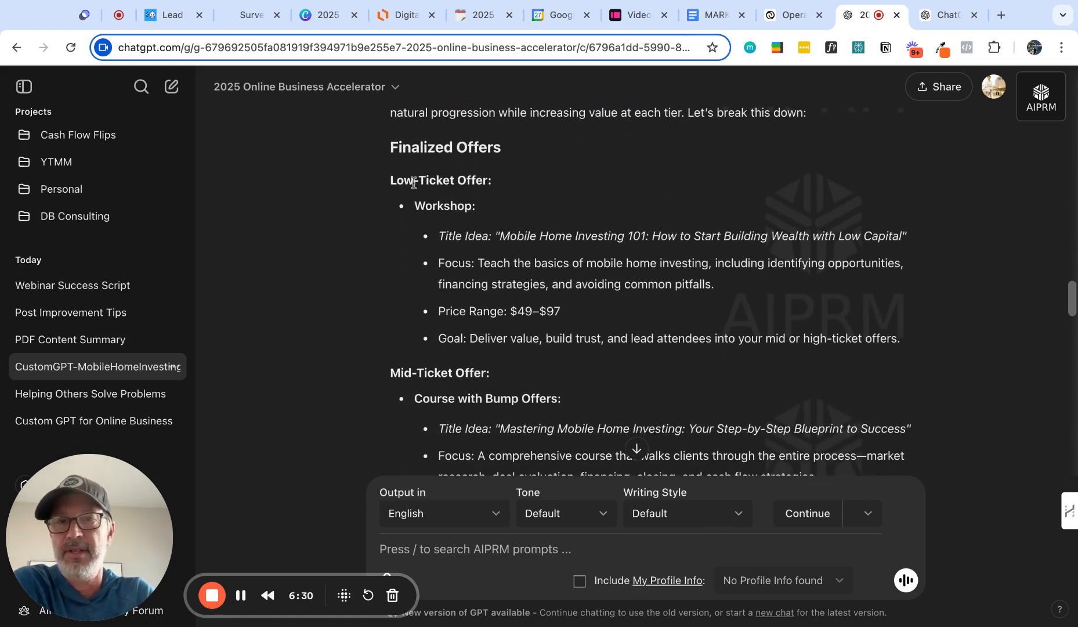
pyautogui.moveTo(405, 180); pyautogui.dragTo(809, 237)
pyautogui.moveTo(515, 263); pyautogui.dragTo(734, 268)
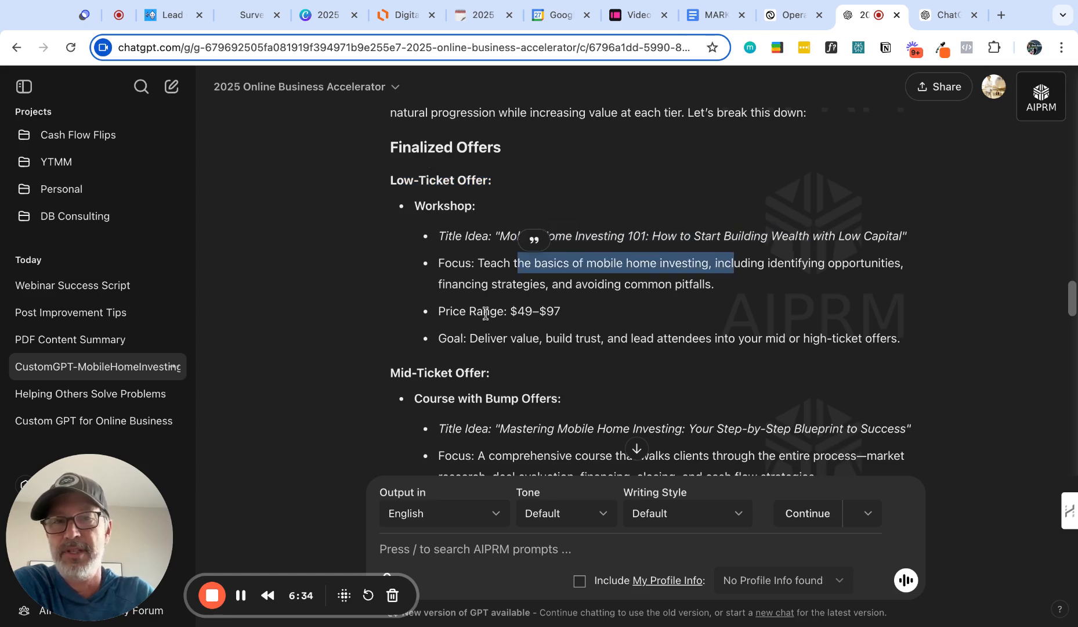
pyautogui.moveTo(491, 313); pyautogui.dragTo(633, 316)
pyautogui.moveTo(491, 339); pyautogui.dragTo(796, 340)
# Step: Look over the finalized mid-ticket course with bump offers and the high-ticket group coaching/mastermind offer
pyautogui.scroll(-3, 491, 338)
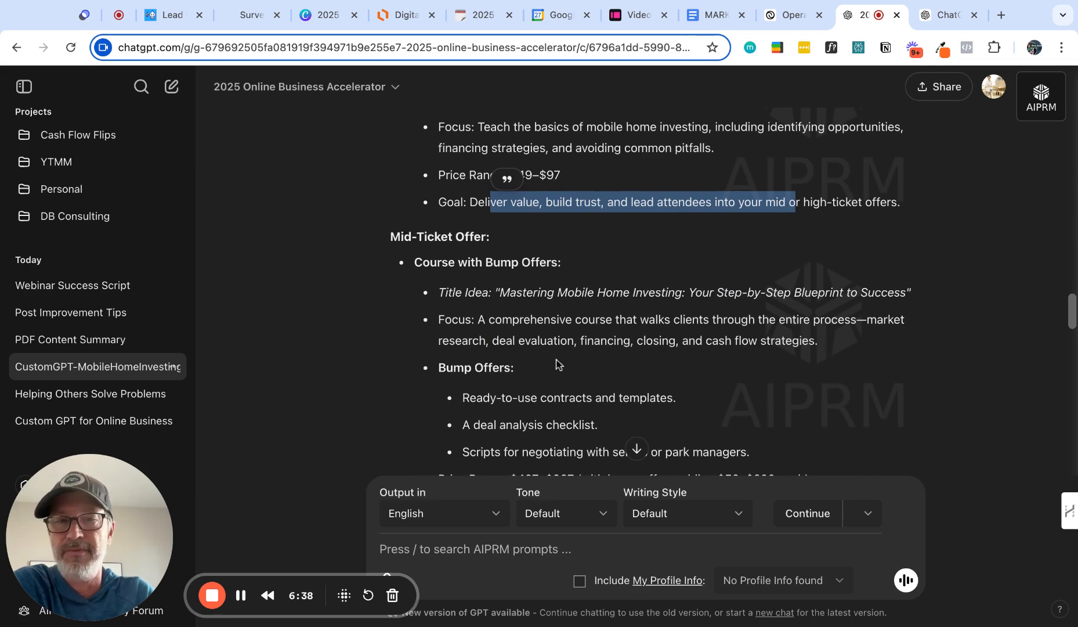
pyautogui.scroll(-3, 555, 354)
pyautogui.scroll(-2, 708, 327)
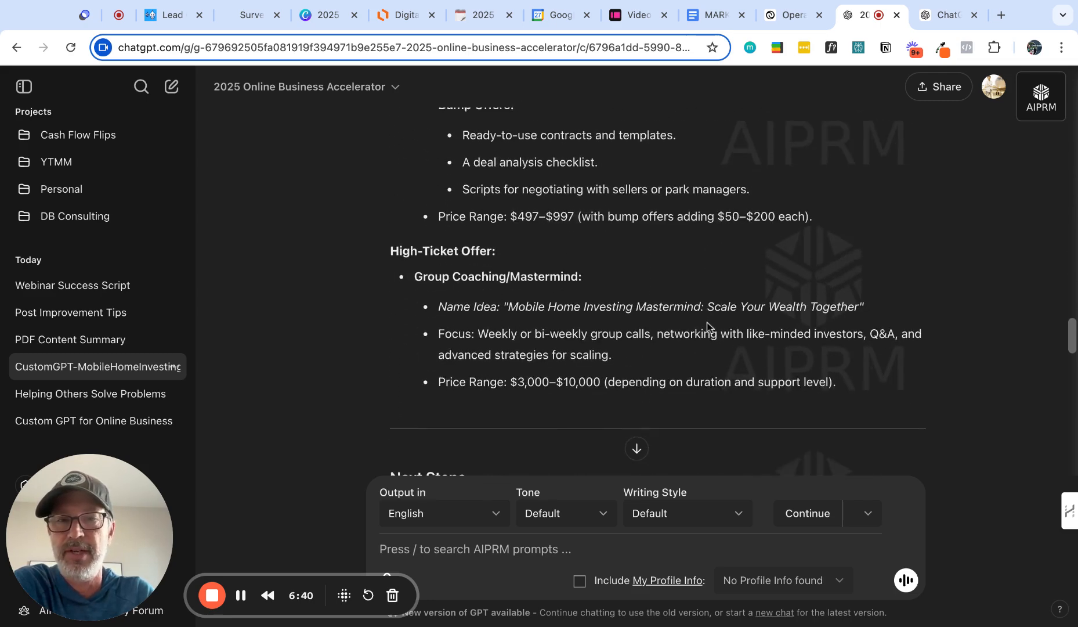
# Step: Read the Next Steps list that follows the finalized offers, starting with outlining the workshop content
pyautogui.scroll(-3, 559, 312)
pyautogui.scroll(-2, 559, 312)
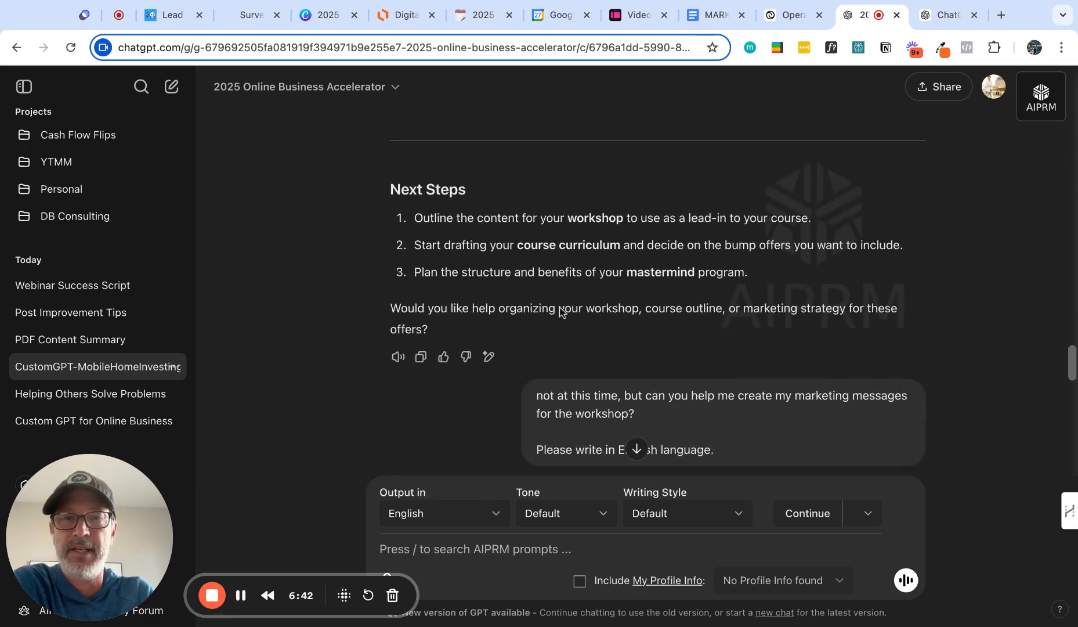
pyautogui.moveTo(446, 195); pyautogui.dragTo(704, 195)
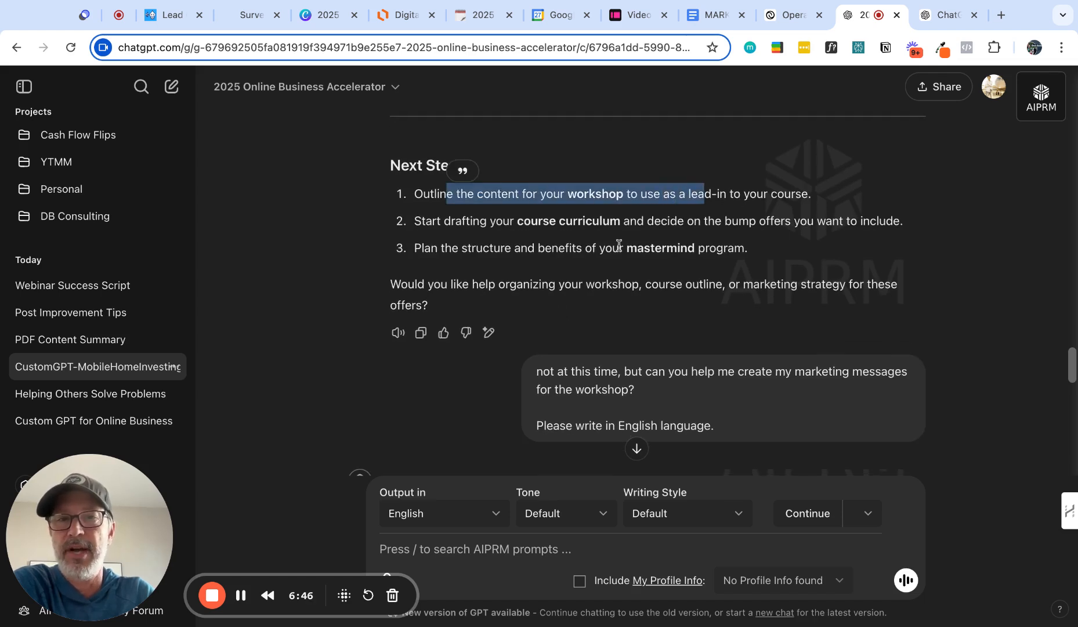
# Step: Examine the chat message asking for help creating marketing messages for the workshop
pyautogui.scroll(-1, 722, 404)
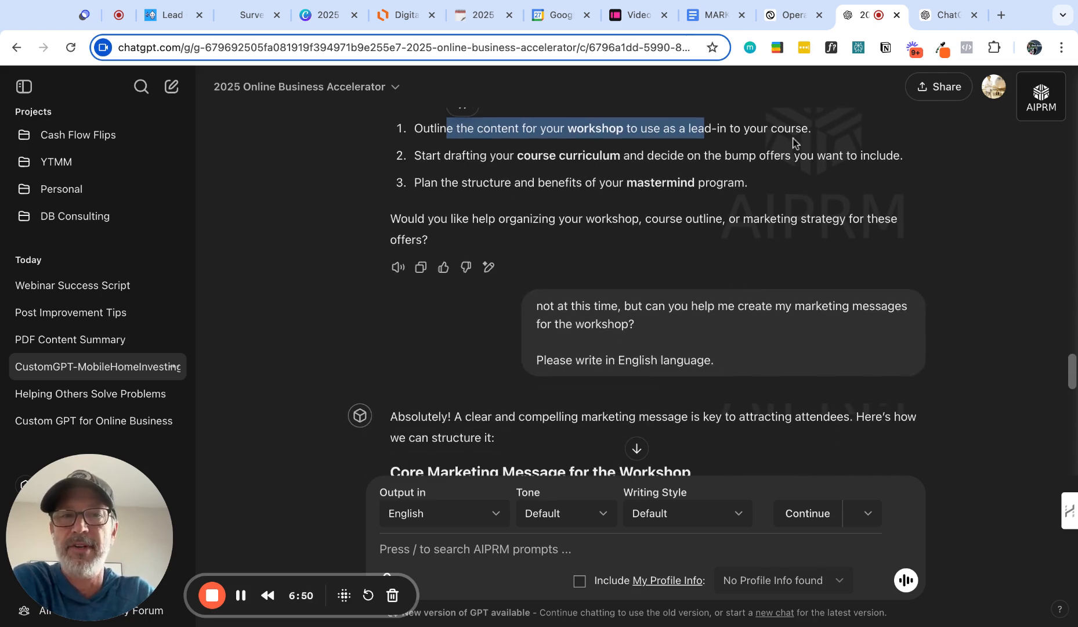
pyautogui.moveTo(674, 307); pyautogui.dragTo(869, 305)
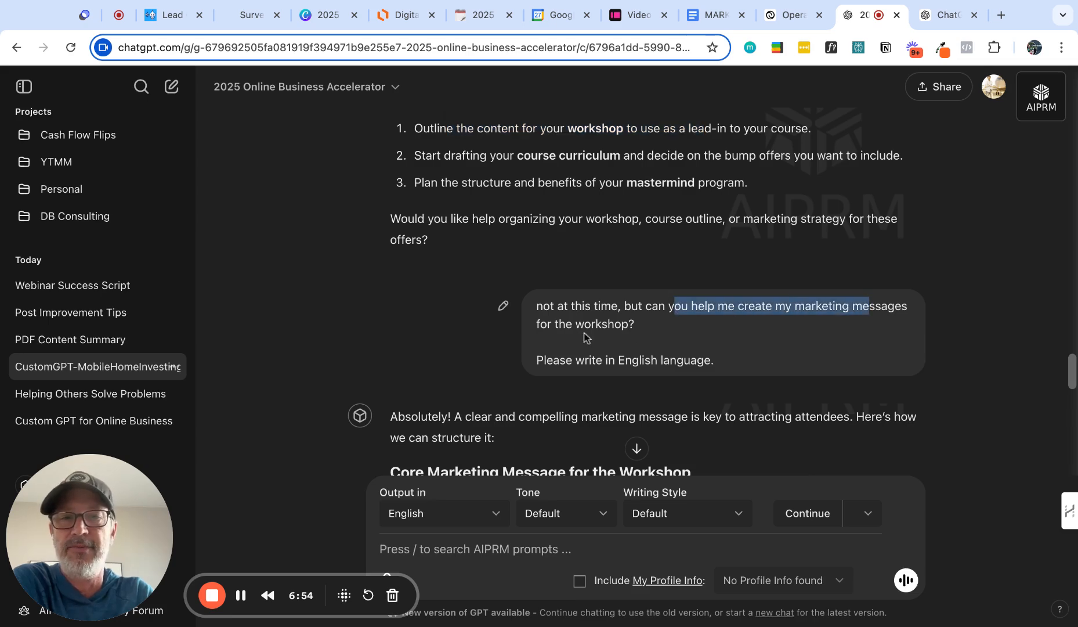
pyautogui.click(660, 328)
pyautogui.tripleClick(658, 321)
# Step: Return to the Finalized Offers section and highlight the low-ticket workshop offer from its heading through its goal
pyautogui.scroll(8, 513, 182)
pyautogui.scroll(6, 513, 179)
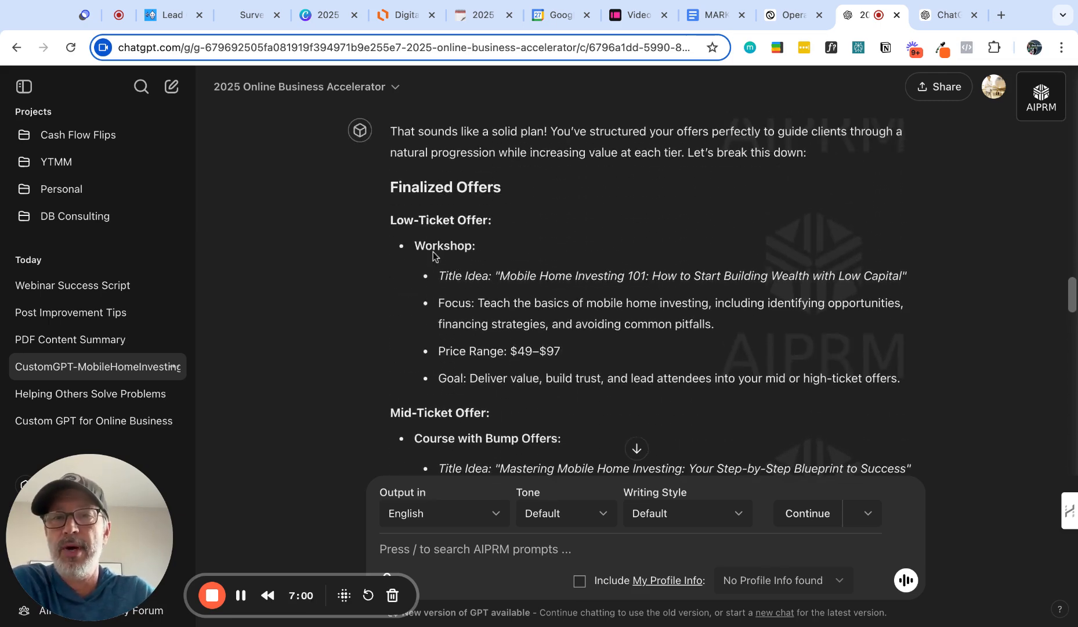
pyautogui.moveTo(419, 249)
pyautogui.mouseDown()
pyautogui.moveTo(477, 247)
pyautogui.moveTo(562, 352)
pyautogui.mouseUp()
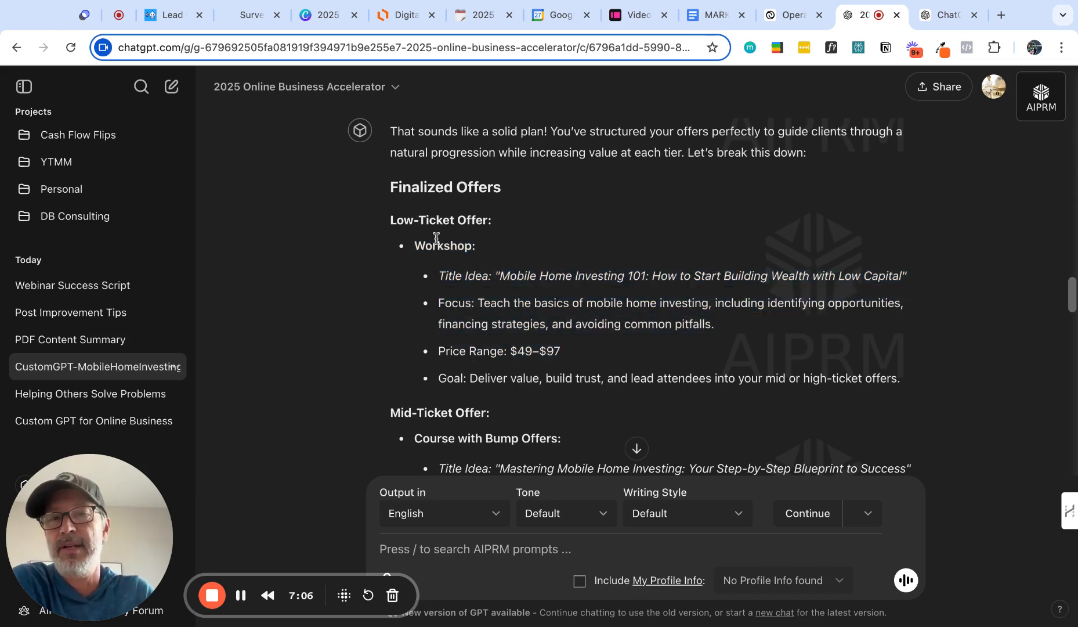
pyautogui.keyDown('shift'); pyautogui.click(405, 221); pyautogui.keyUp('shift')
pyautogui.moveTo(405, 220); pyautogui.dragTo(872, 374)
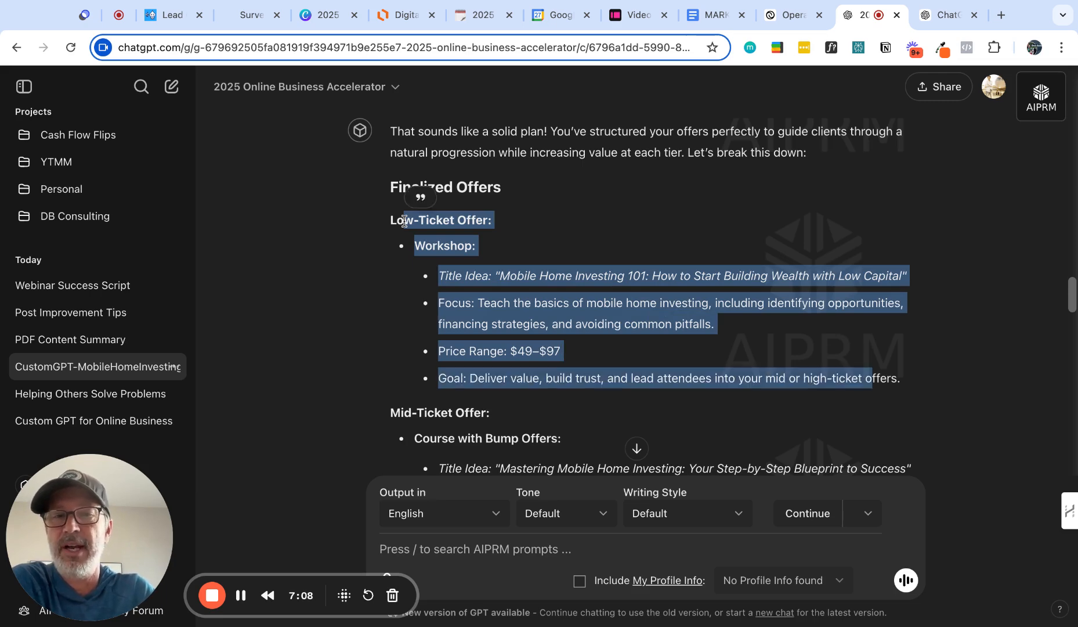
# Step: Go to the reply to the marketing messages request and highlight the "Core Marketing Message for the Workshop" heading
pyautogui.scroll(-15, 783, 310)
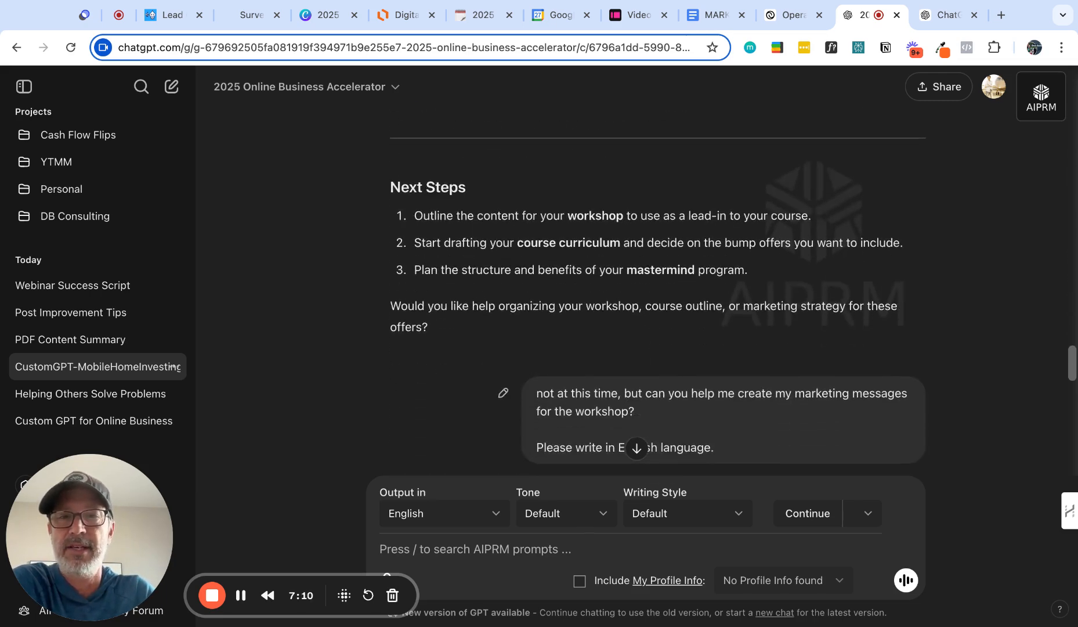
pyautogui.scroll(-2, 782, 309)
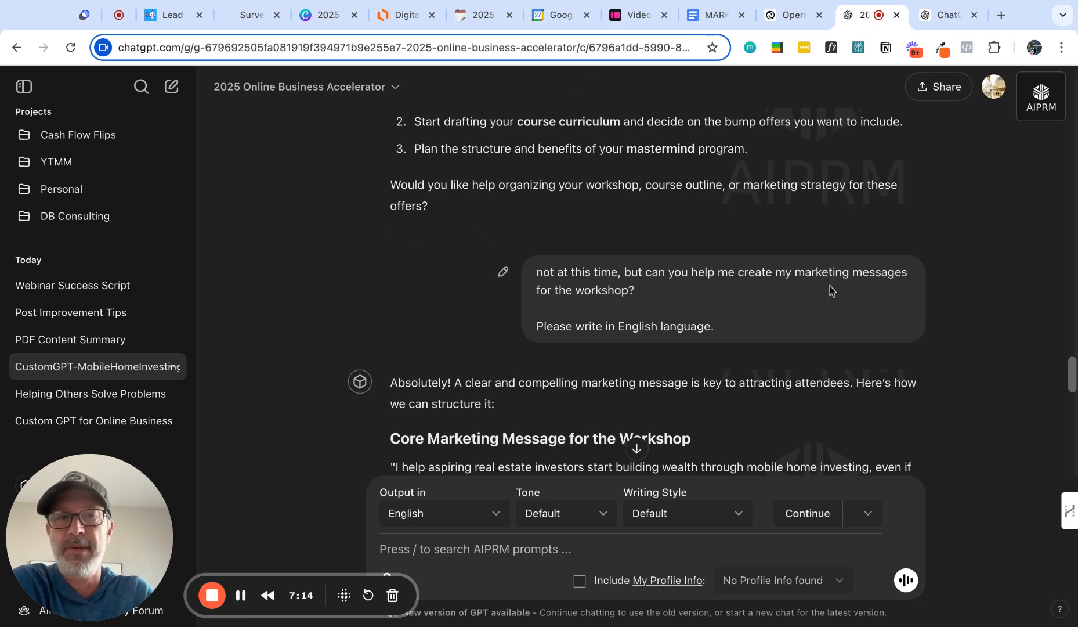
pyautogui.scroll(-3, 604, 330)
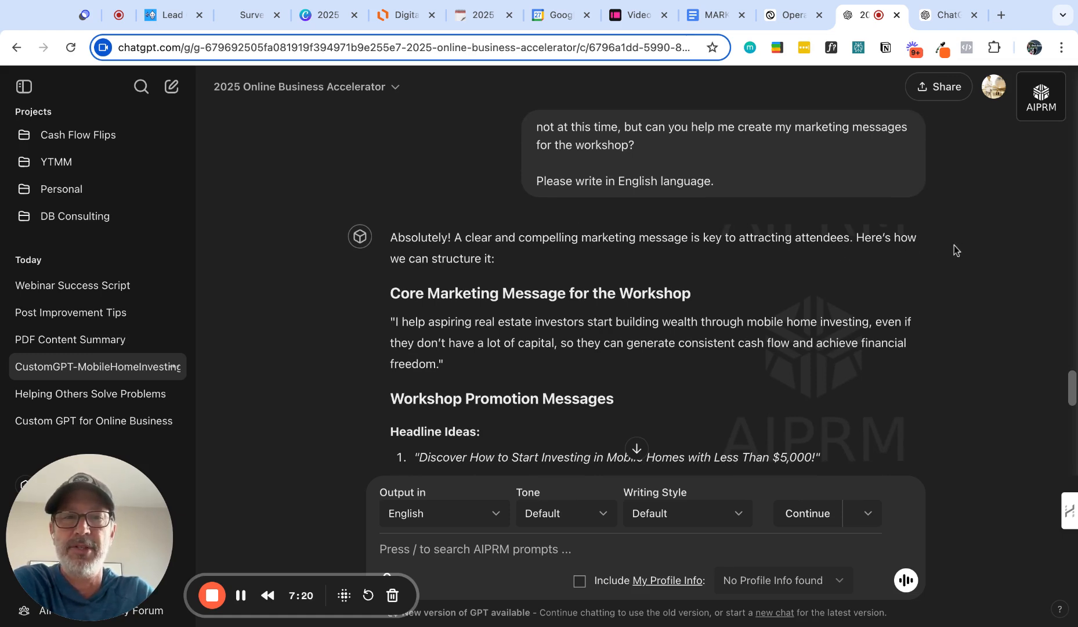
pyautogui.scroll(-2, 905, 238)
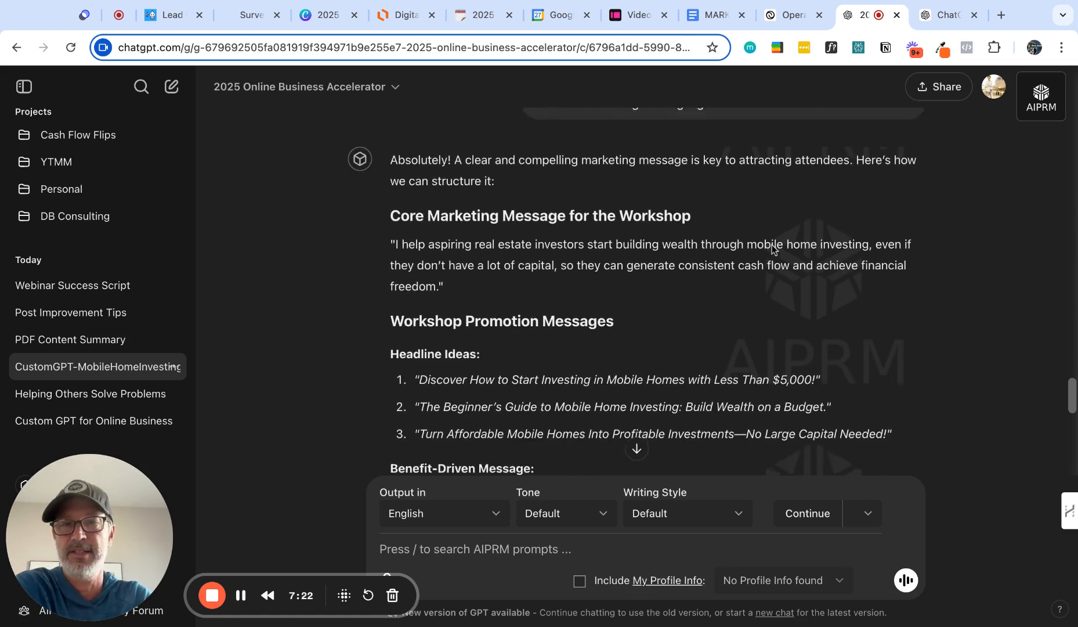
pyautogui.moveTo(416, 169); pyautogui.dragTo(693, 170)
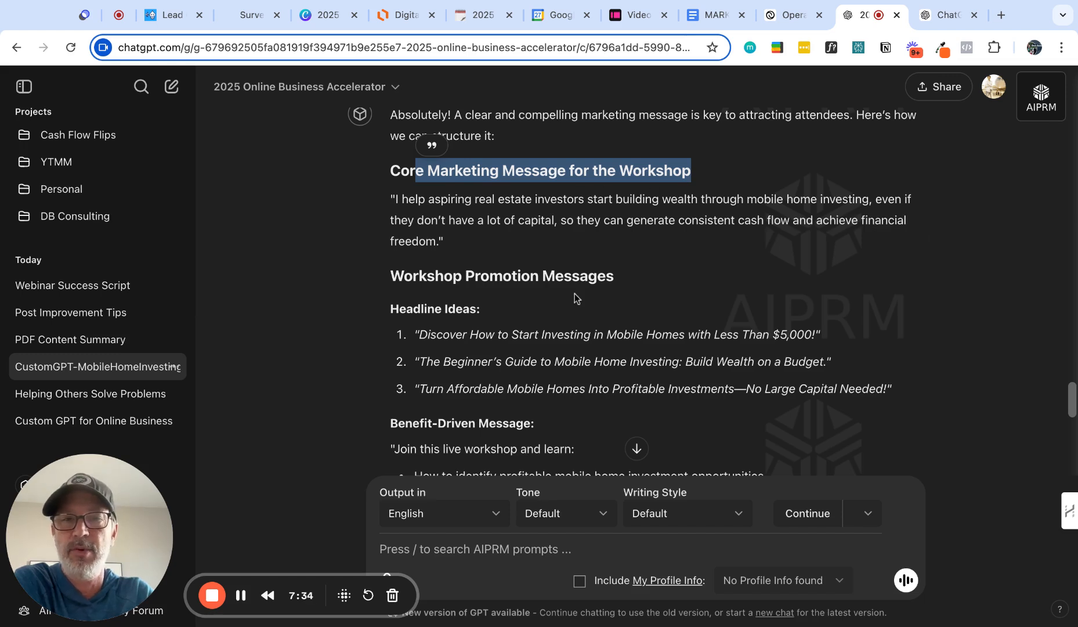
# Step: Read the Workshop Promotion Messages from the headline ideas through the social media teasers to the reply's closing question
pyautogui.scroll(-2, 539, 293)
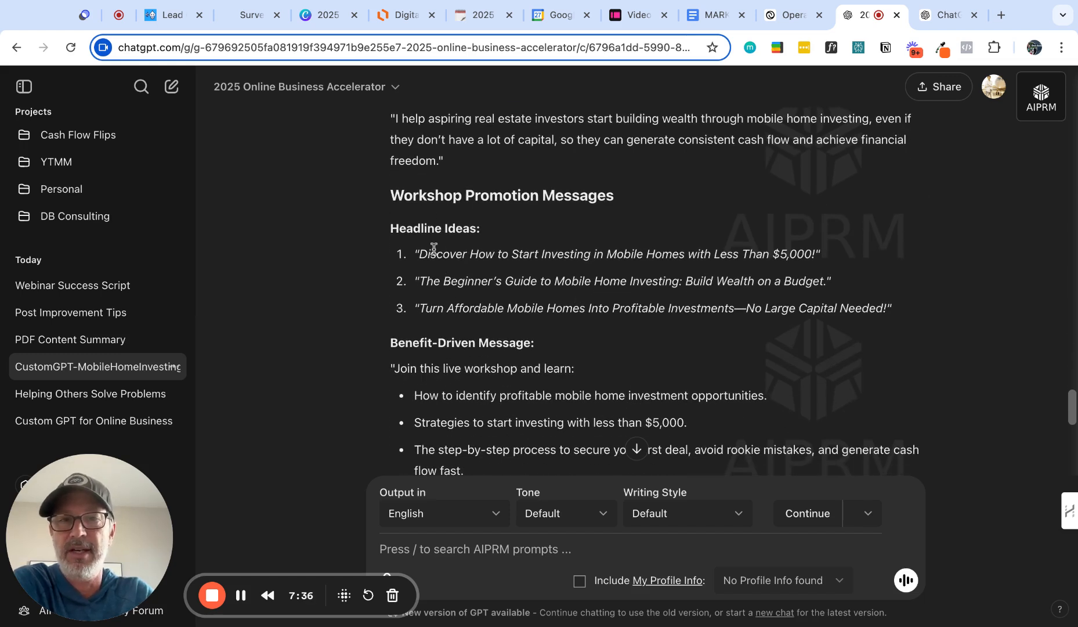
pyautogui.scroll(-1, 466, 328)
pyautogui.scroll(-7, 502, 352)
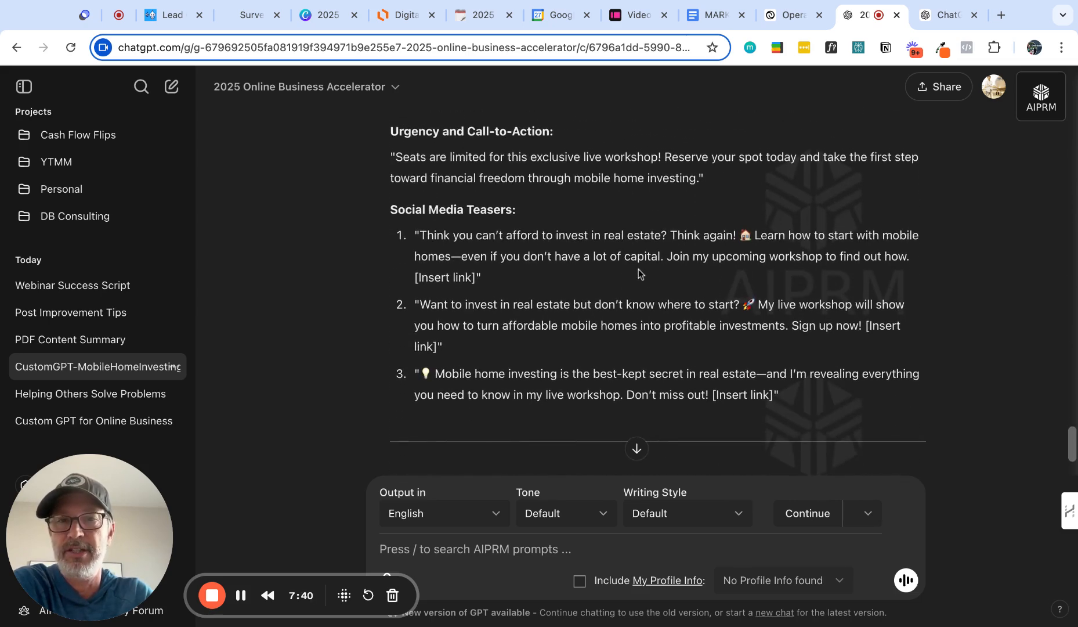
pyautogui.scroll(-3, 691, 281)
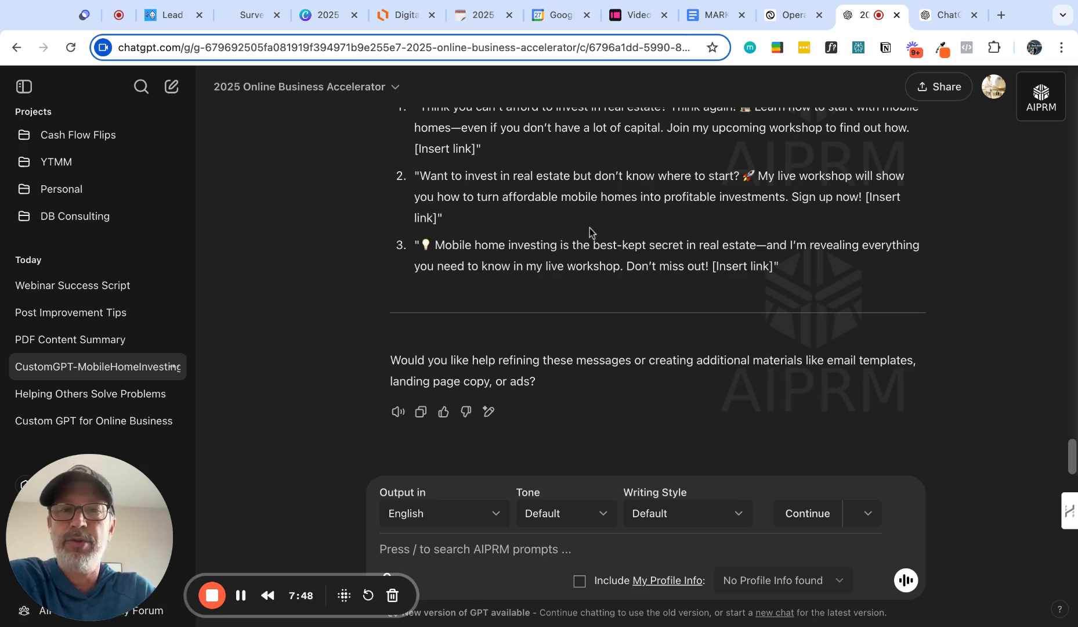
# Step: Return to the beginning of the chat, where the first question asks for a niche: Wealth, Health, or Relationships
pyautogui.scroll(15, 590, 232)
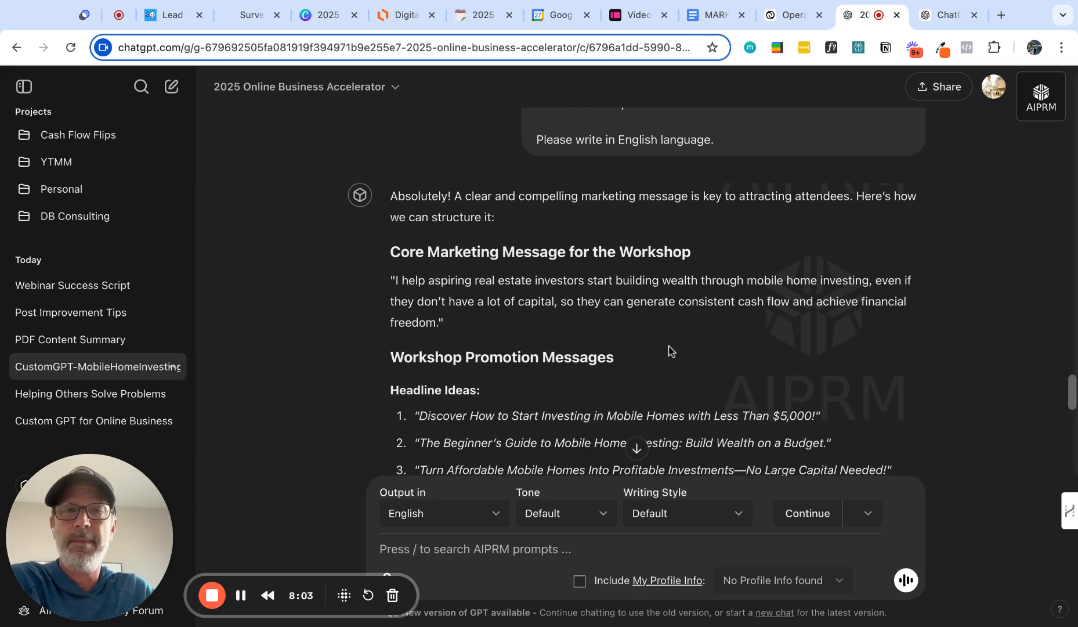
pyautogui.scroll(15, 679, 226)
pyautogui.scroll(10, 678, 226)
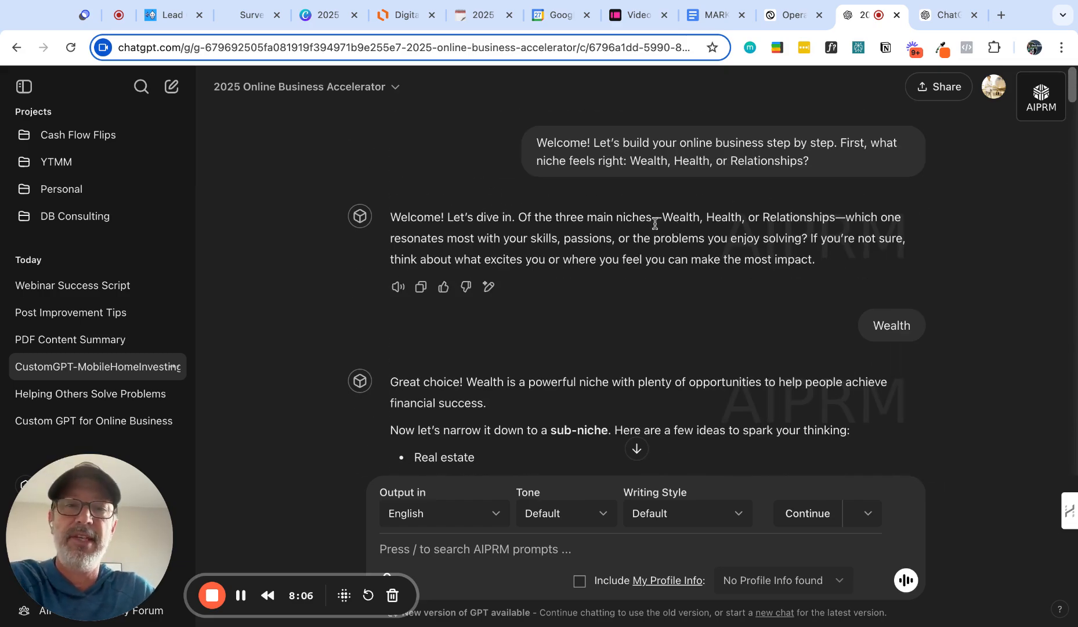